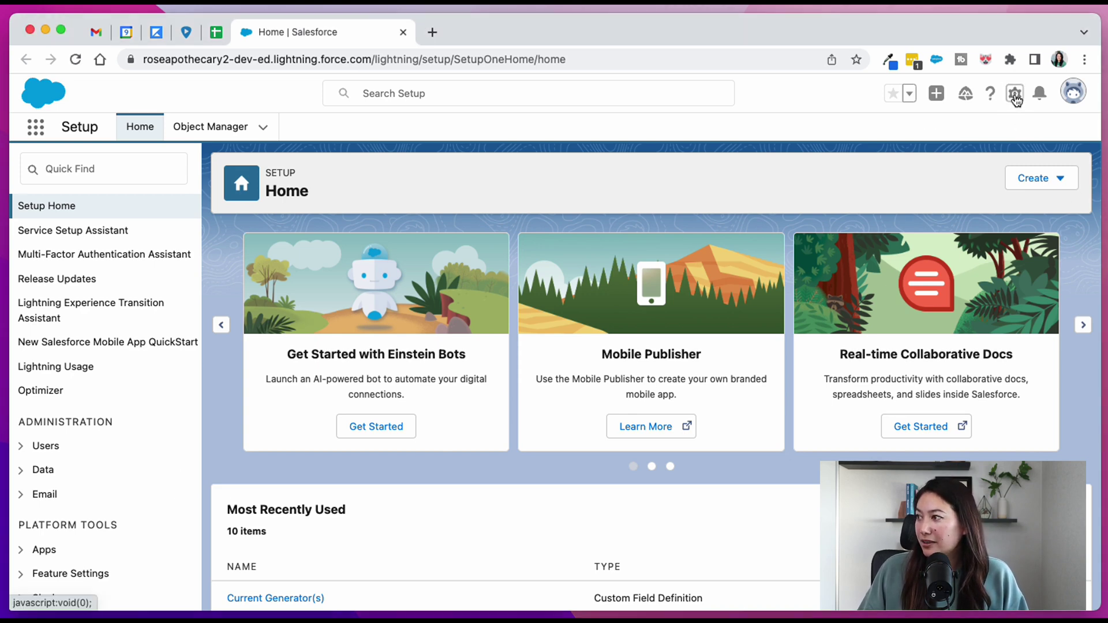
In Setup's Object Manager, find the Opportunity object with Quick Find 'opp' and open it
click(1015, 93)
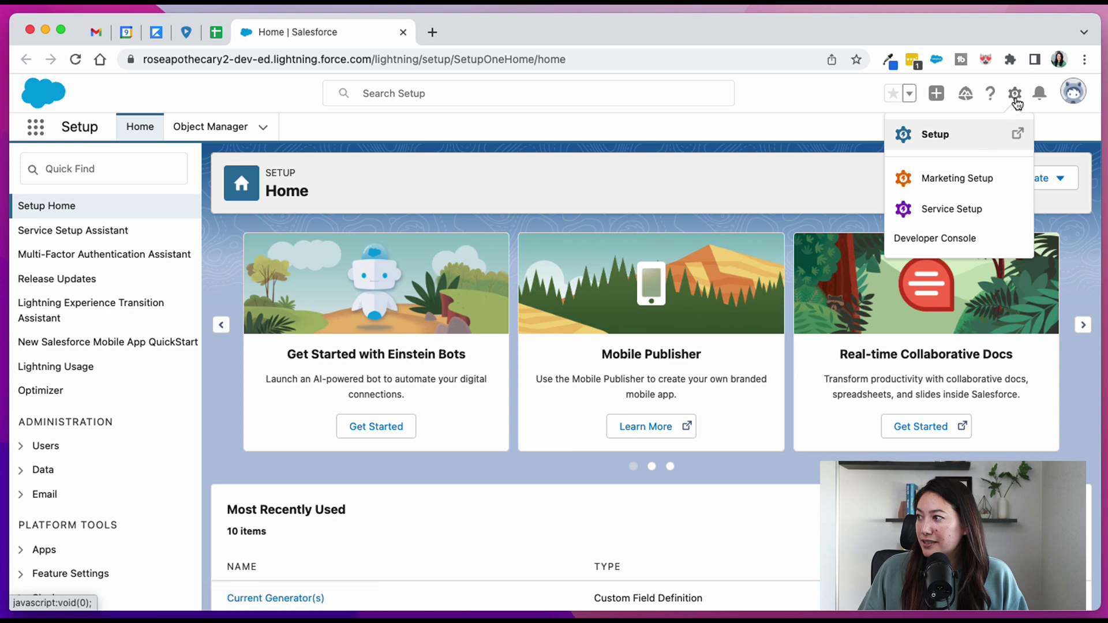
click(1015, 94)
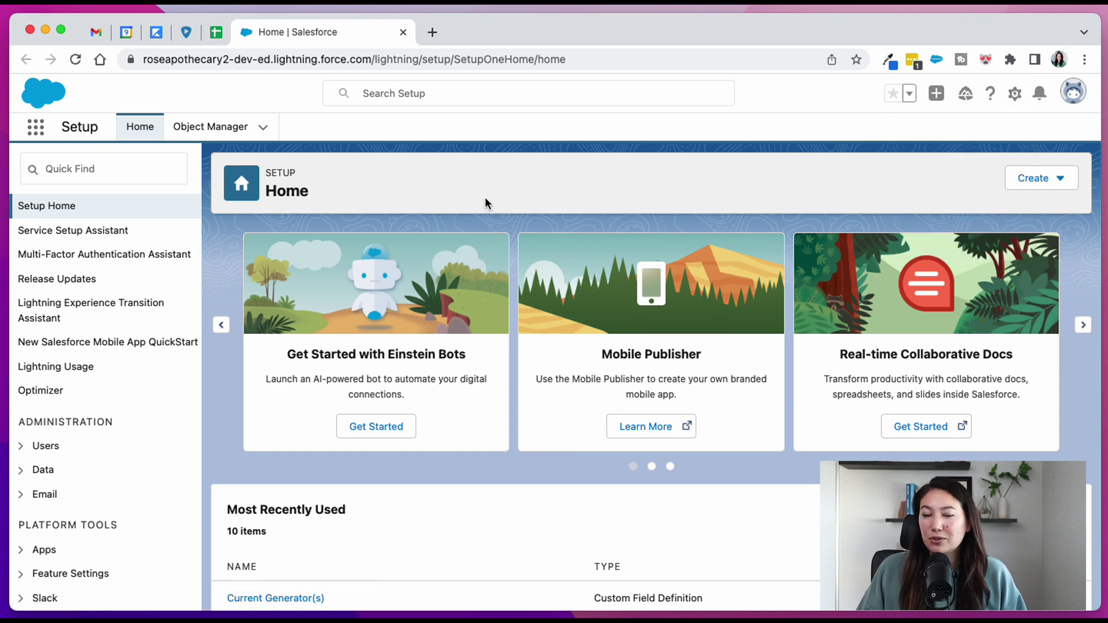
click(214, 131)
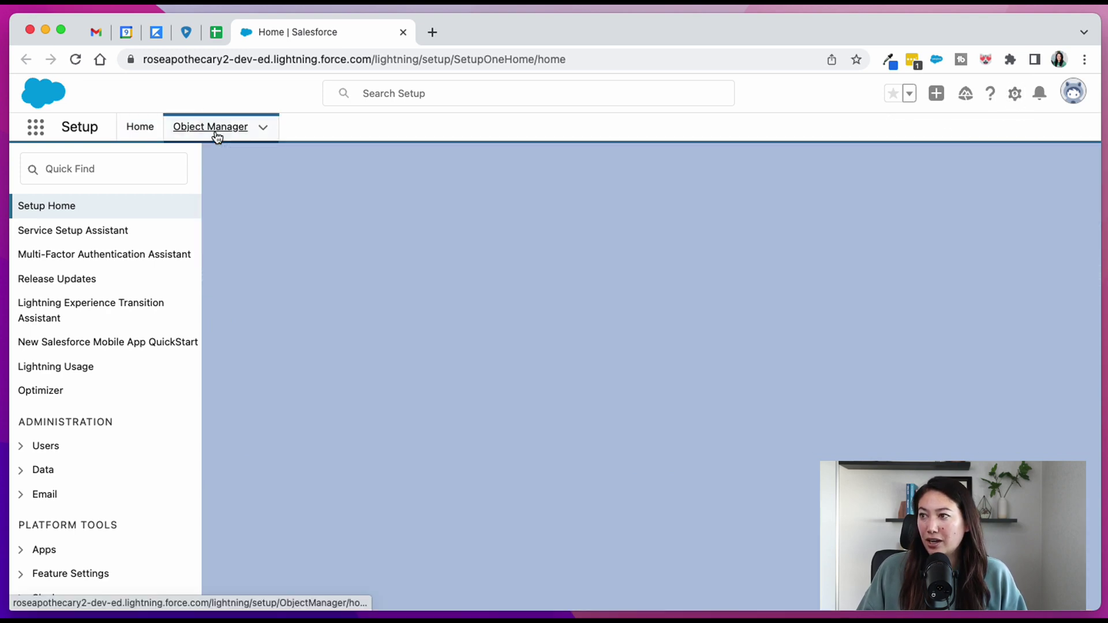
click(816, 177)
text(opp)
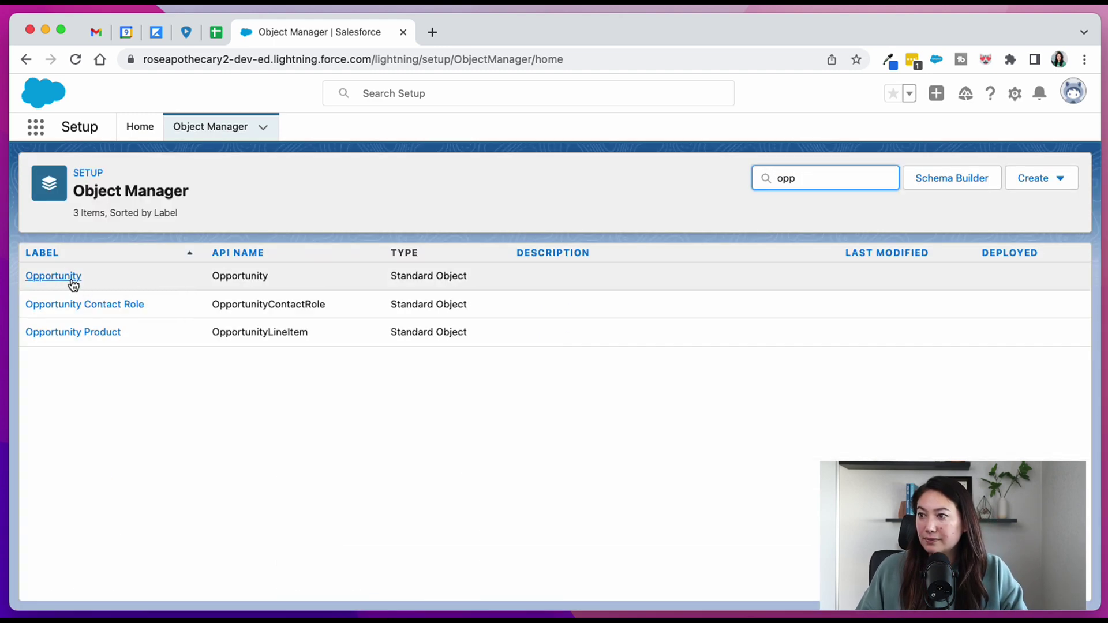
click(71, 279)
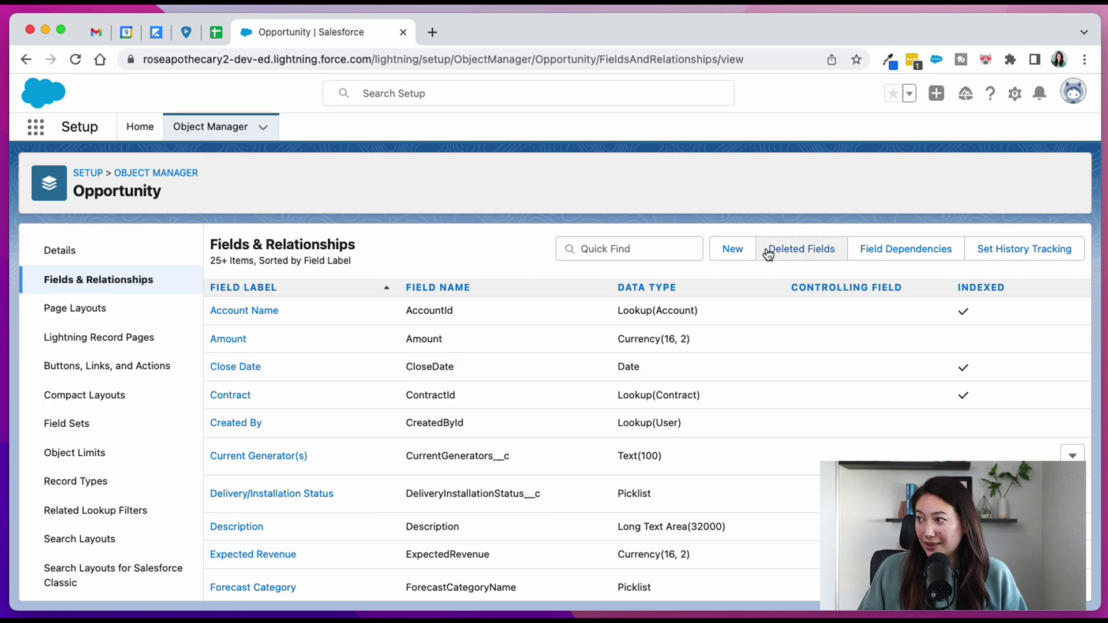
Start a new custom Opportunity field of type Picklist
click(733, 250)
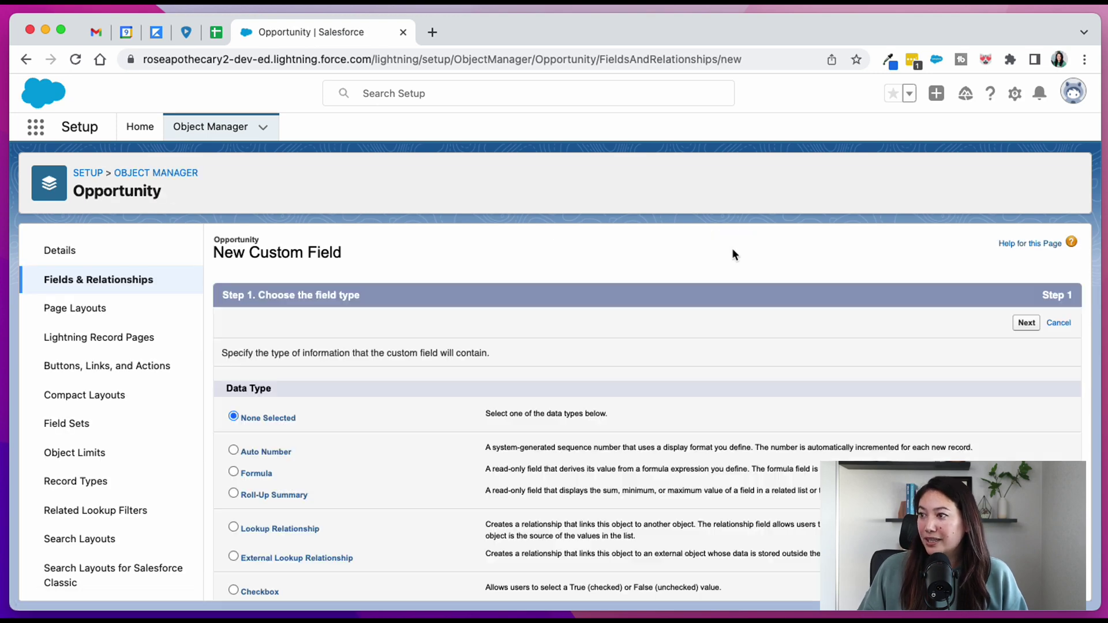
scroll(563, 374, down, 7)
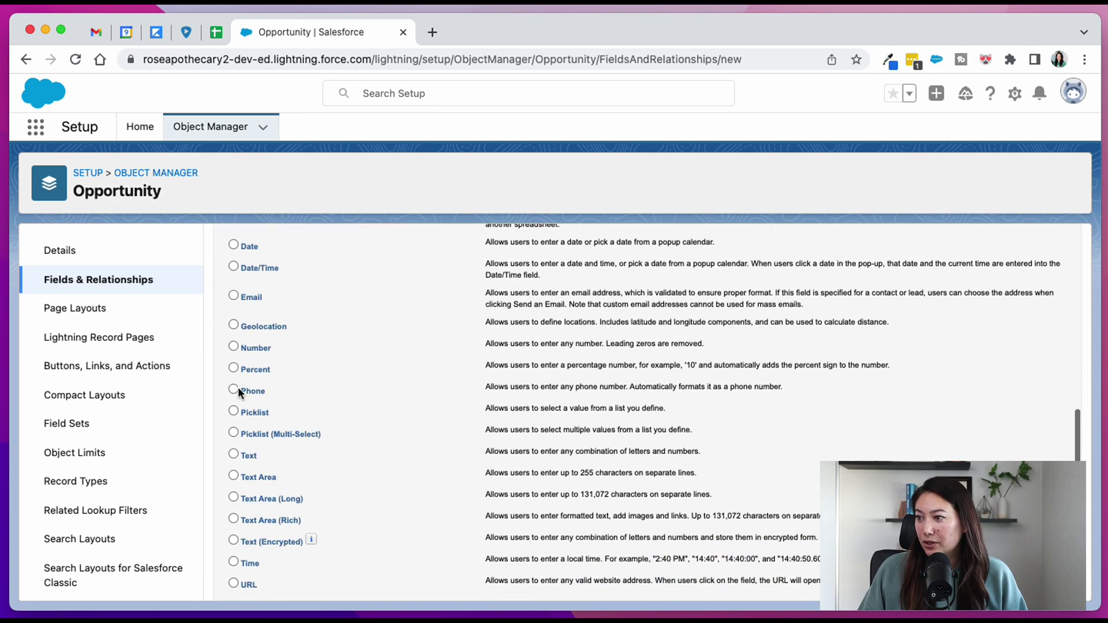
click(233, 411)
scroll(760, 395, up, 10)
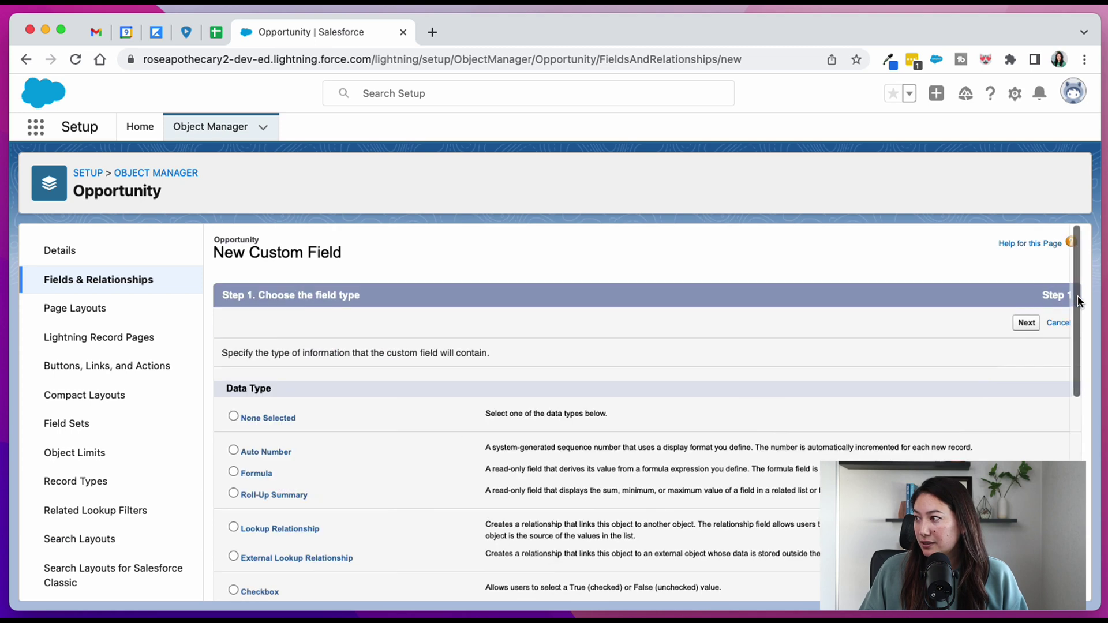
click(1027, 322)
Label it 'Closed Lost Reason' with values Price, Competition, Timing, Disqualified, Non-Responsive
text(Closed Lost Reason)
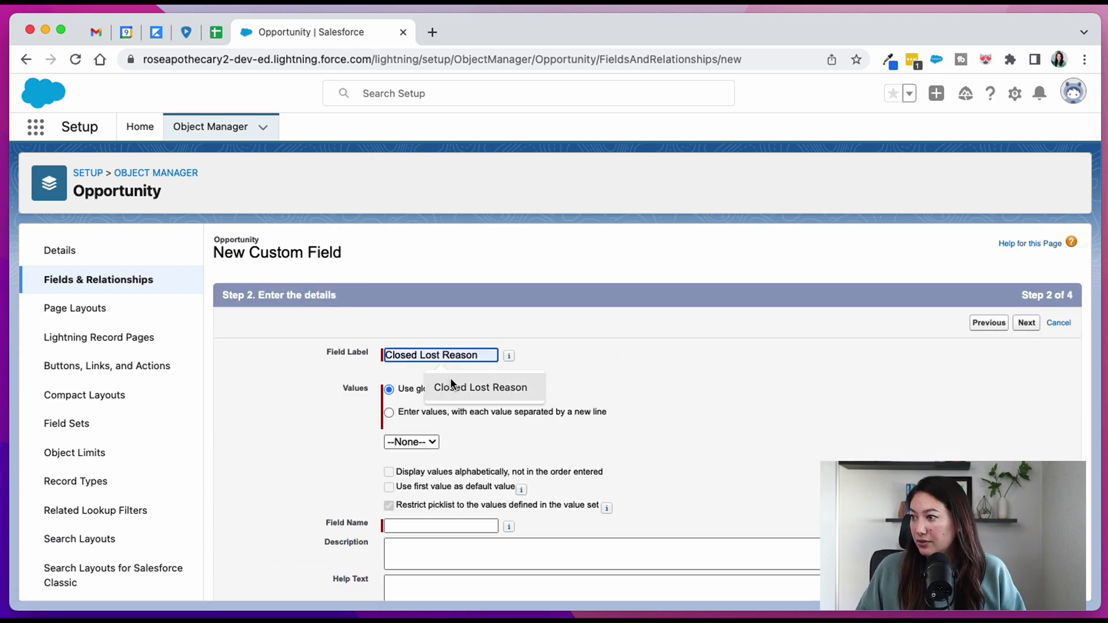
click(449, 383)
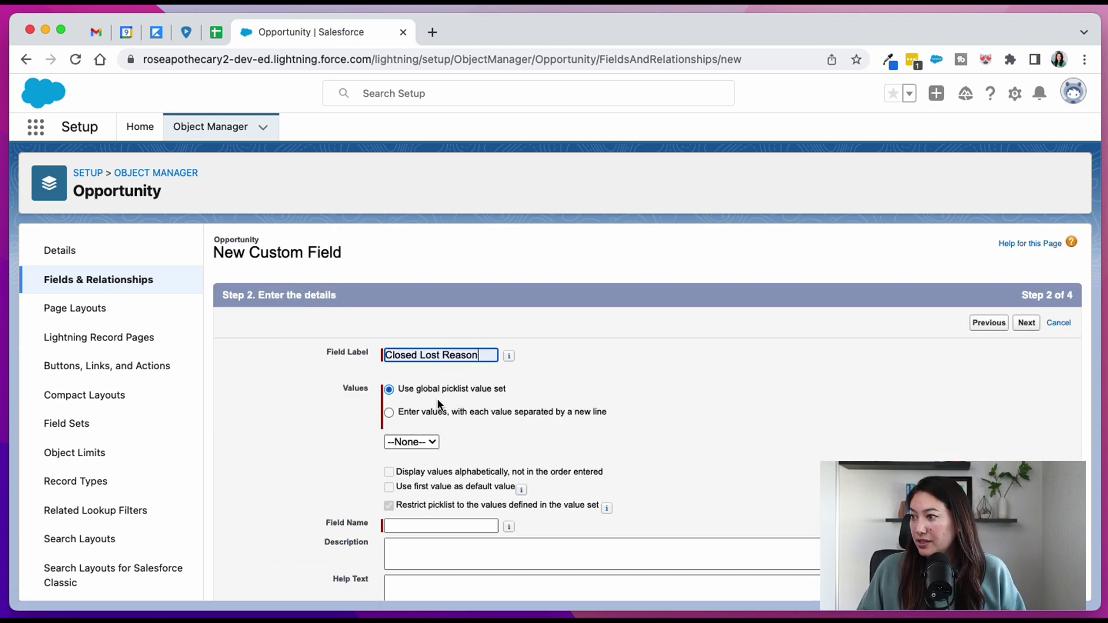
click(390, 413)
click(415, 480)
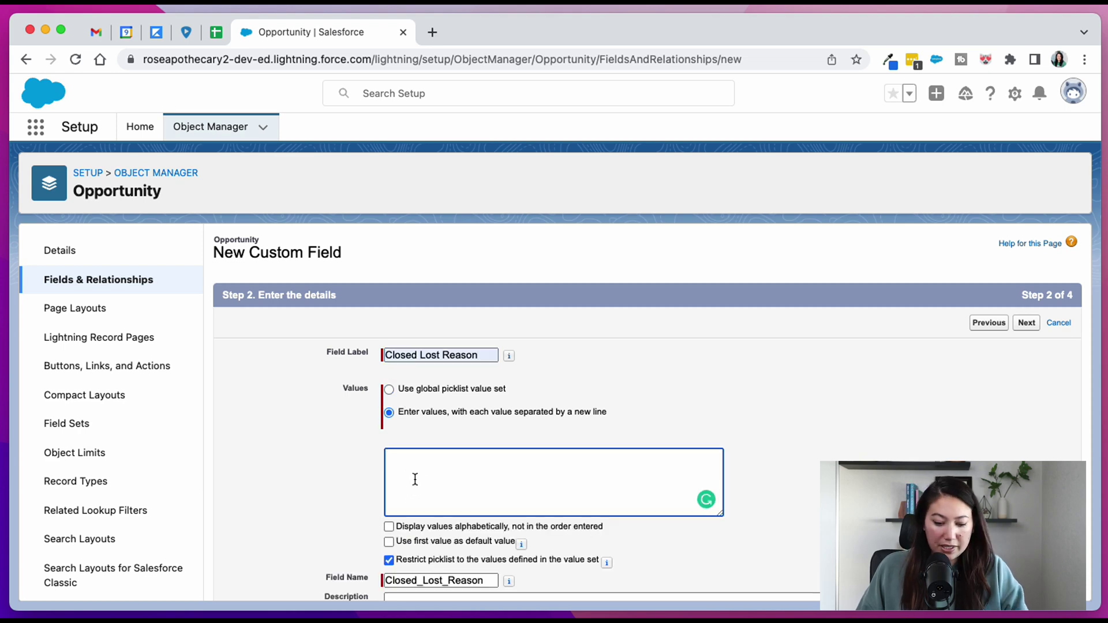
text(Price Competition Timing Disqualified Non-Responsive)
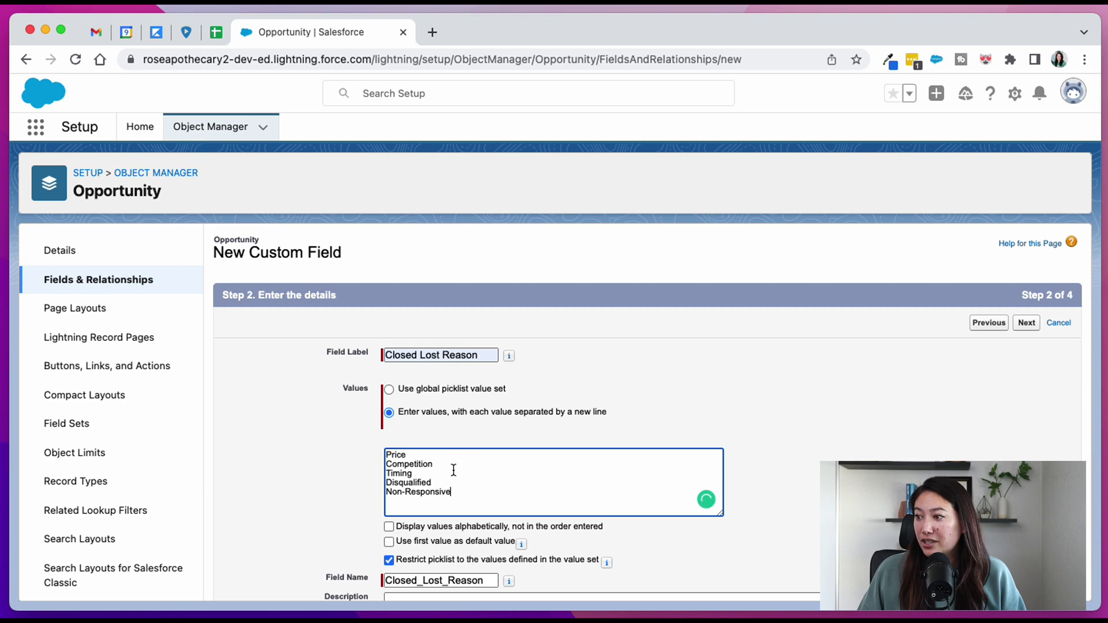
scroll(512, 483, down, 3)
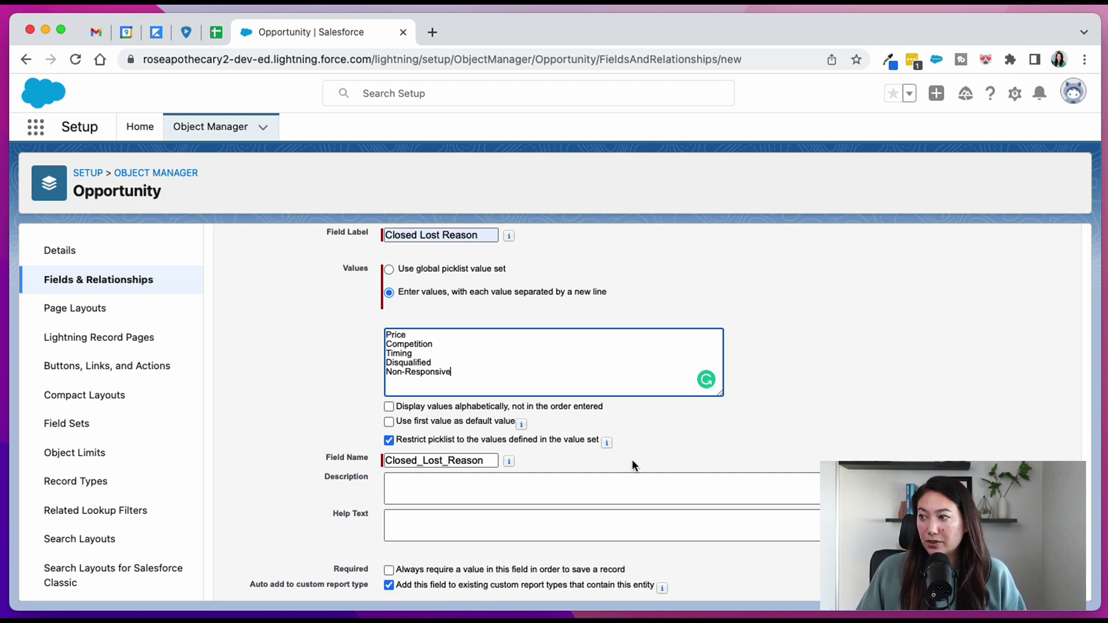
scroll(632, 459, down, 2)
key(Return)
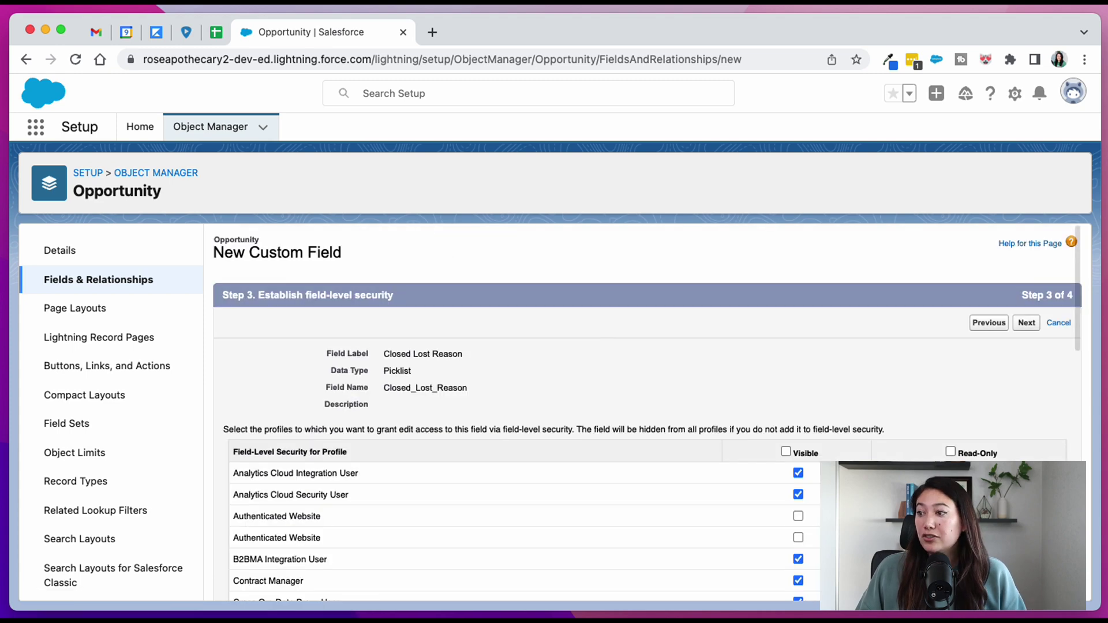
Make the Closed Lost Reason field visible to every profile and save it
scroll(635, 404, down, 1)
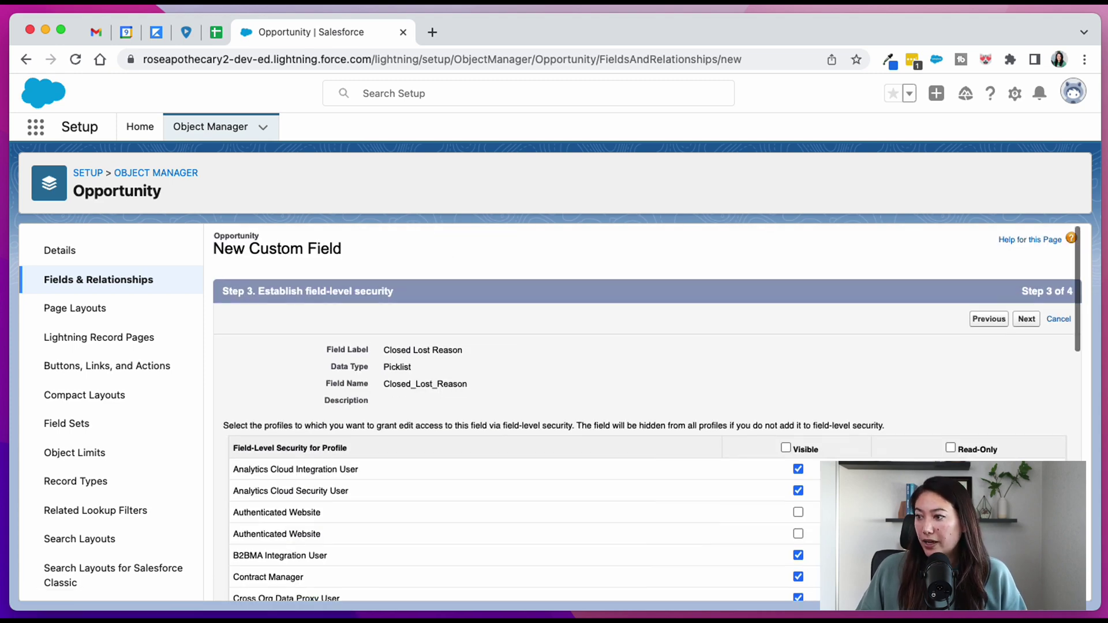
scroll(635, 404, down, 2)
scroll(635, 462, down, 10)
scroll(635, 462, up, 10)
click(786, 452)
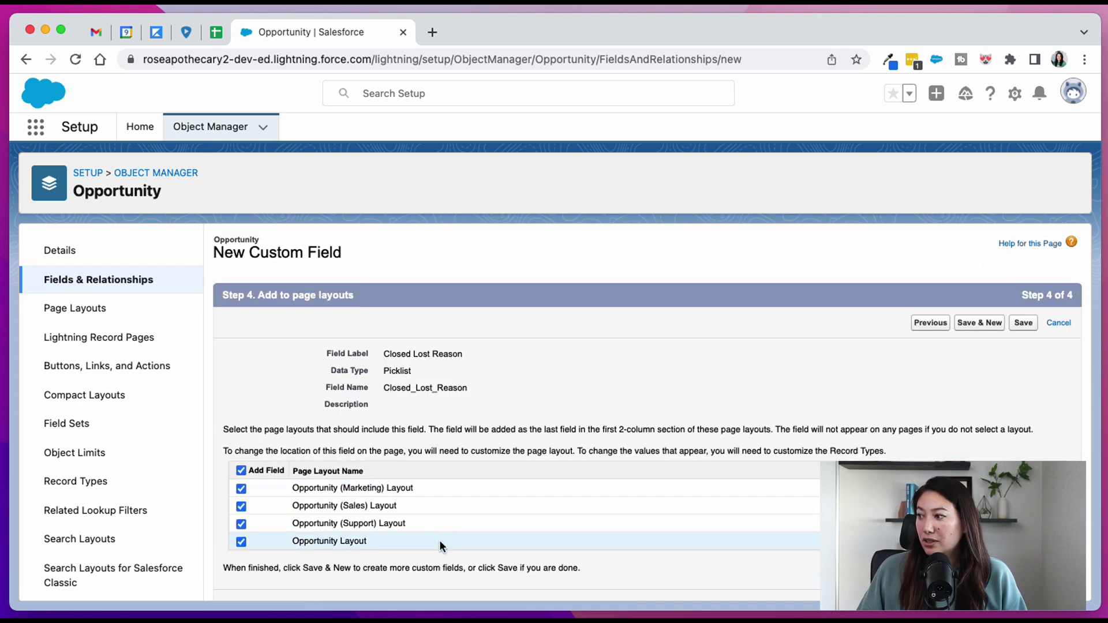
click(974, 324)
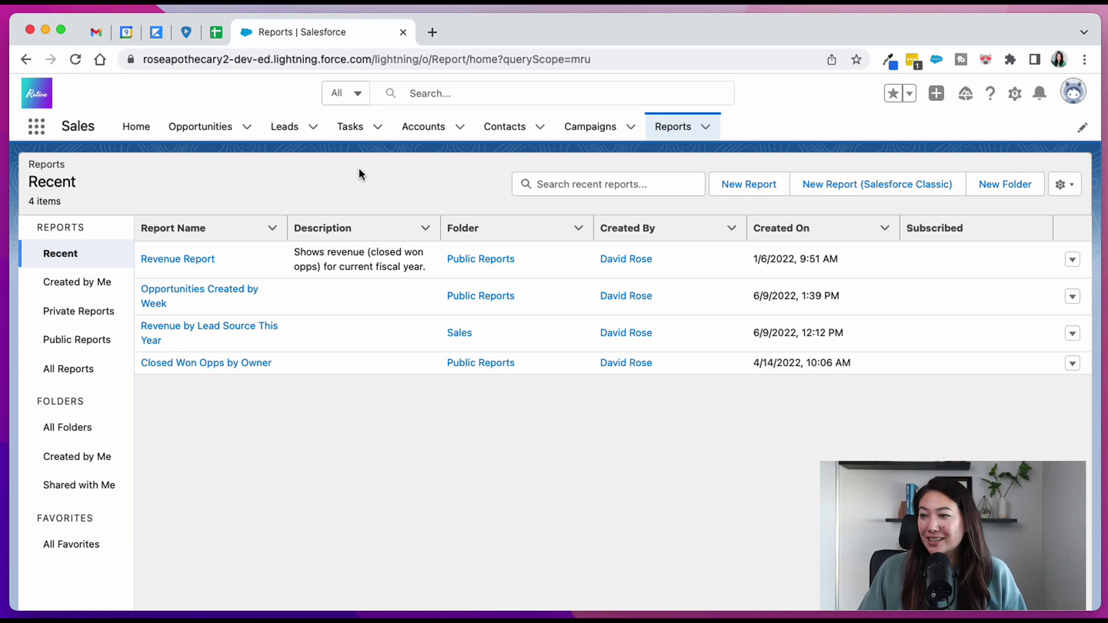
Create a new report of type Opportunities and show its Filters panel
click(746, 186)
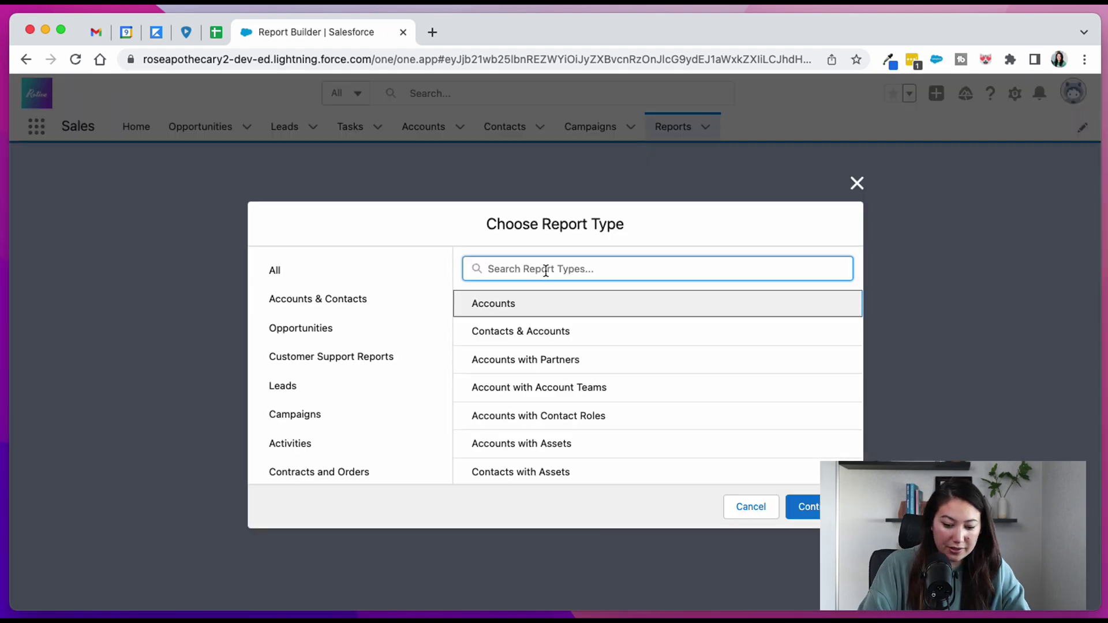
text(opp)
double_click(547, 305)
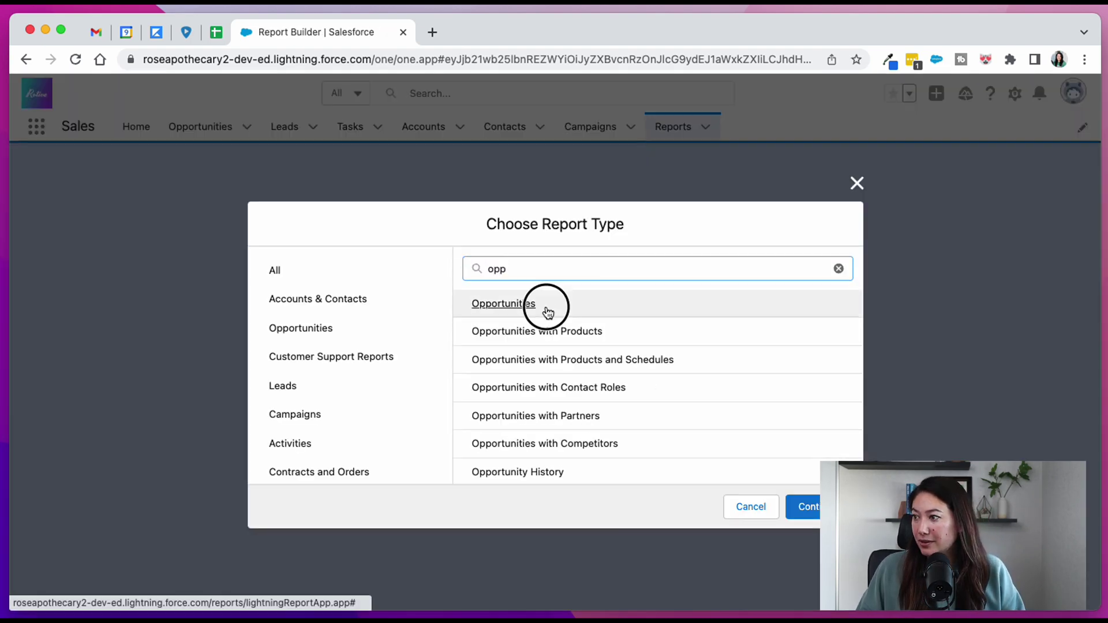
click(165, 209)
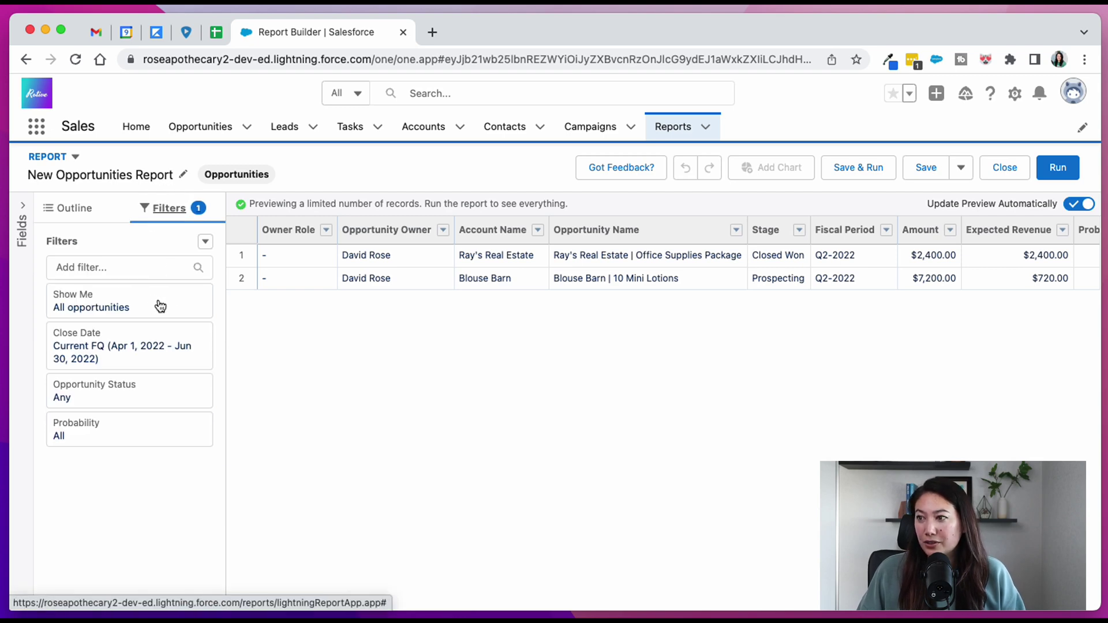
Set the Close Date filter to the current fiscal year and Opportunity Status to Closed
click(154, 338)
click(350, 374)
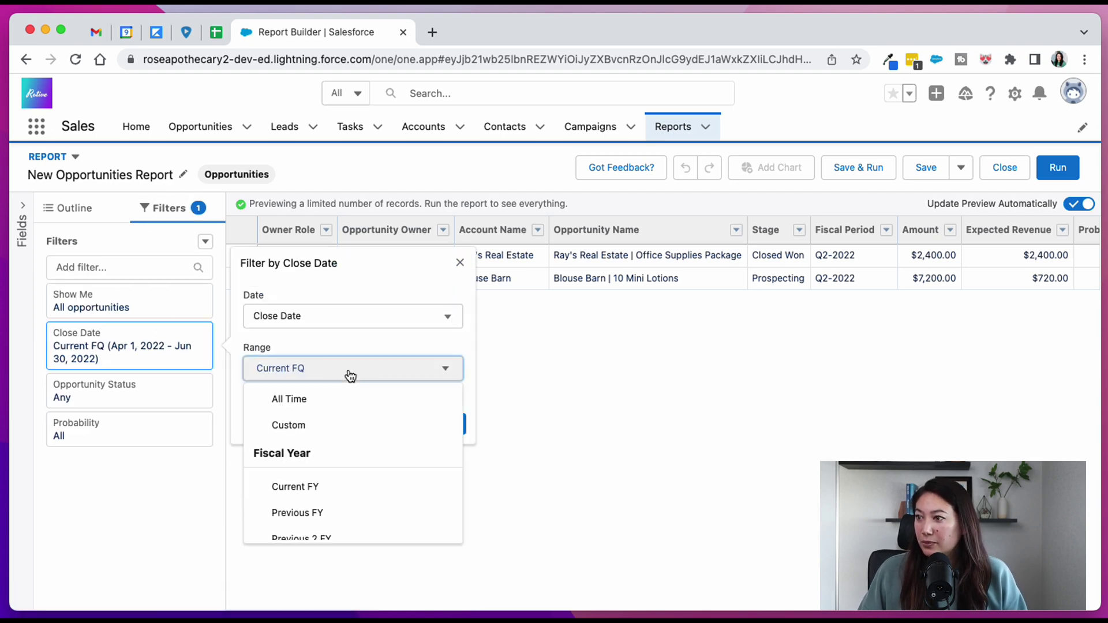
click(330, 490)
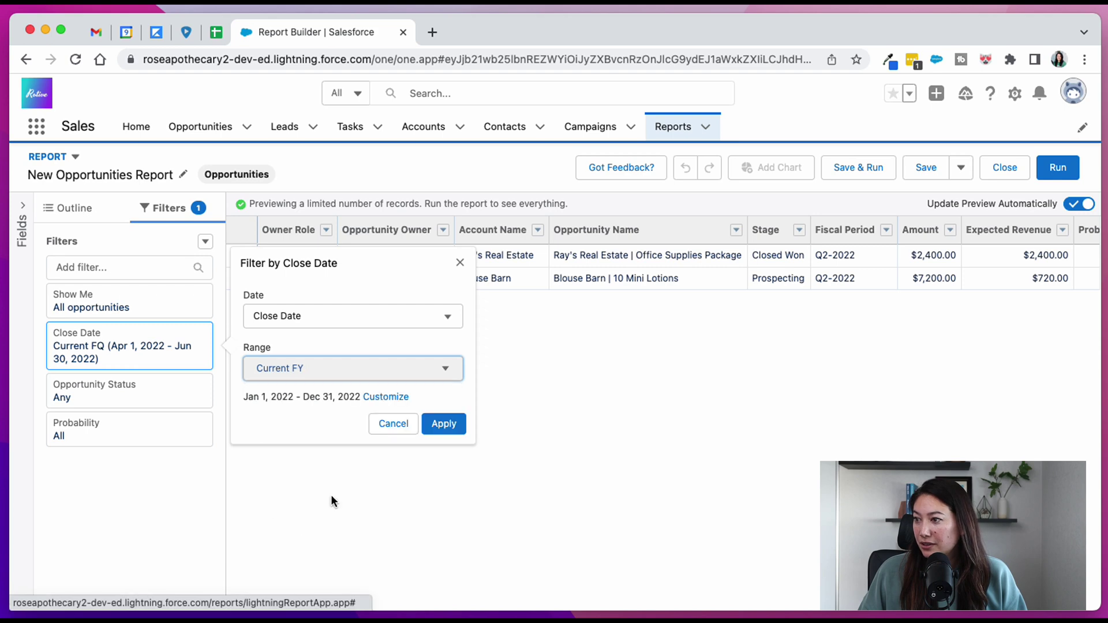
click(443, 427)
click(176, 391)
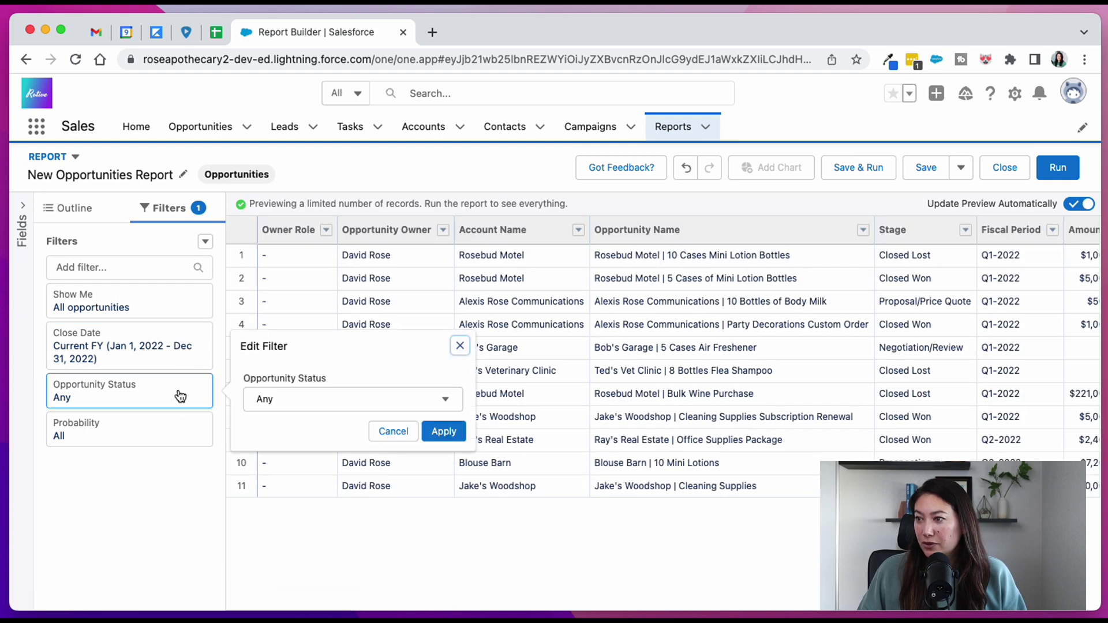
click(286, 405)
click(308, 483)
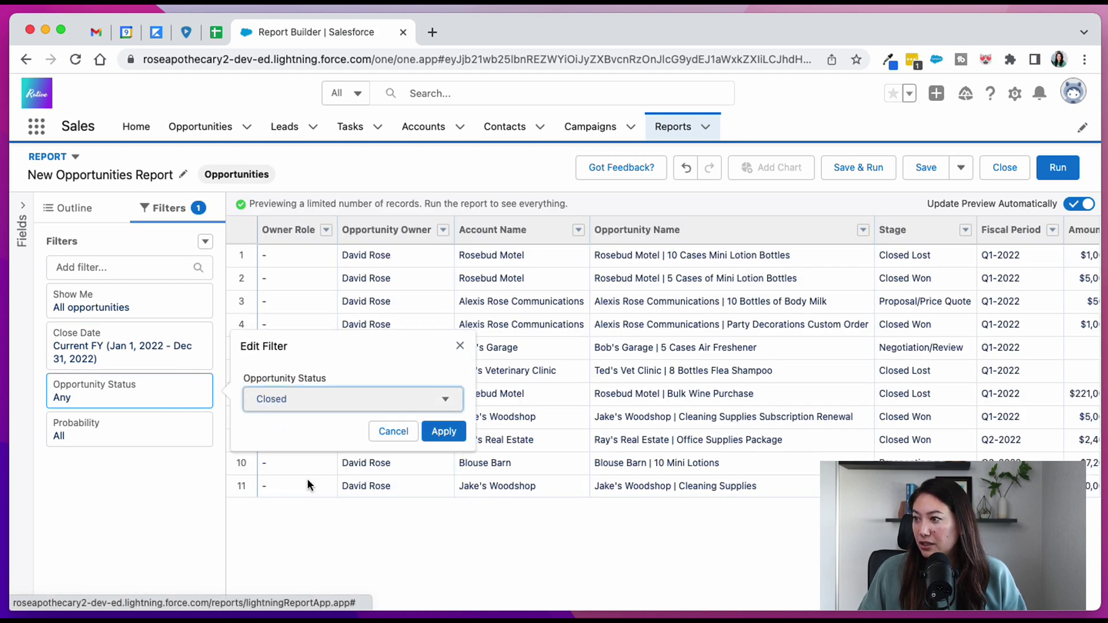
click(443, 432)
Add a Won equals False filter so only Closed Lost opportunities remain
click(129, 268)
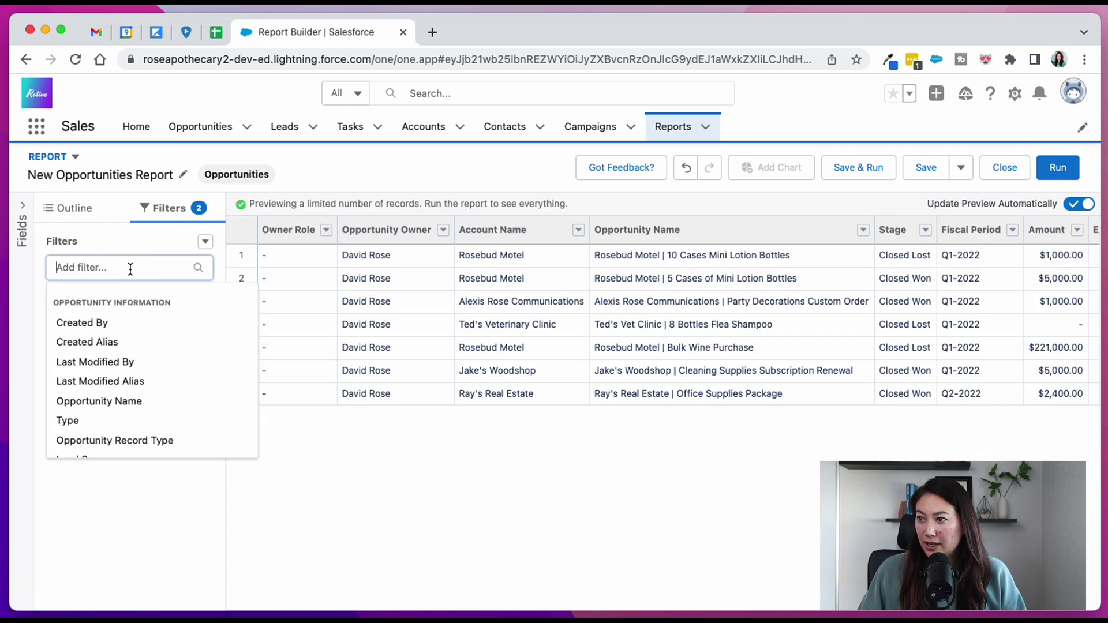
text(won)
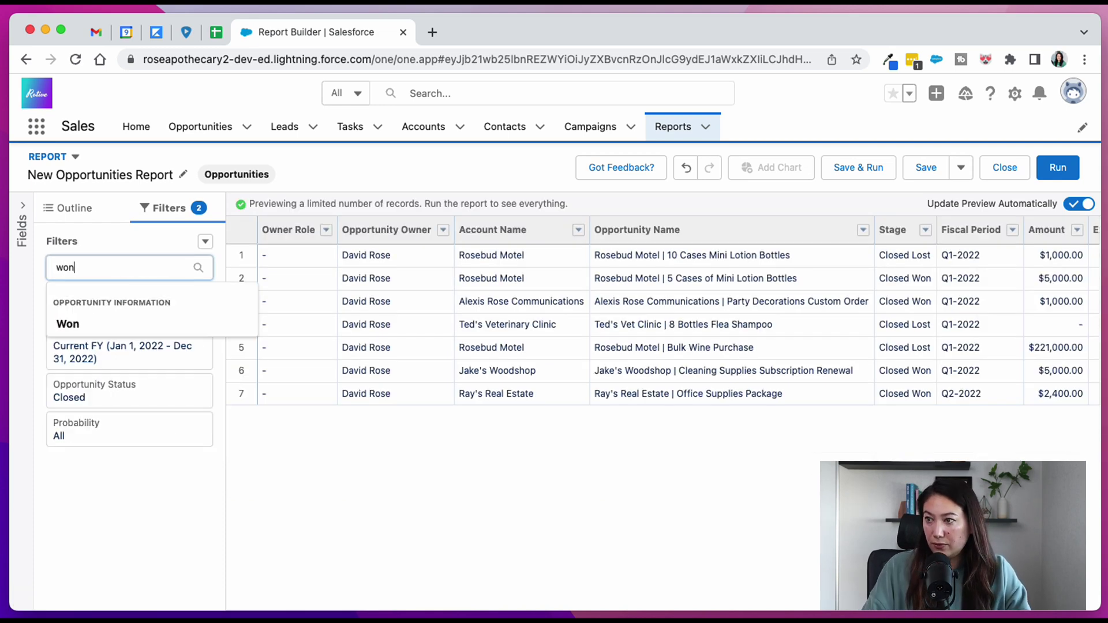
click(119, 322)
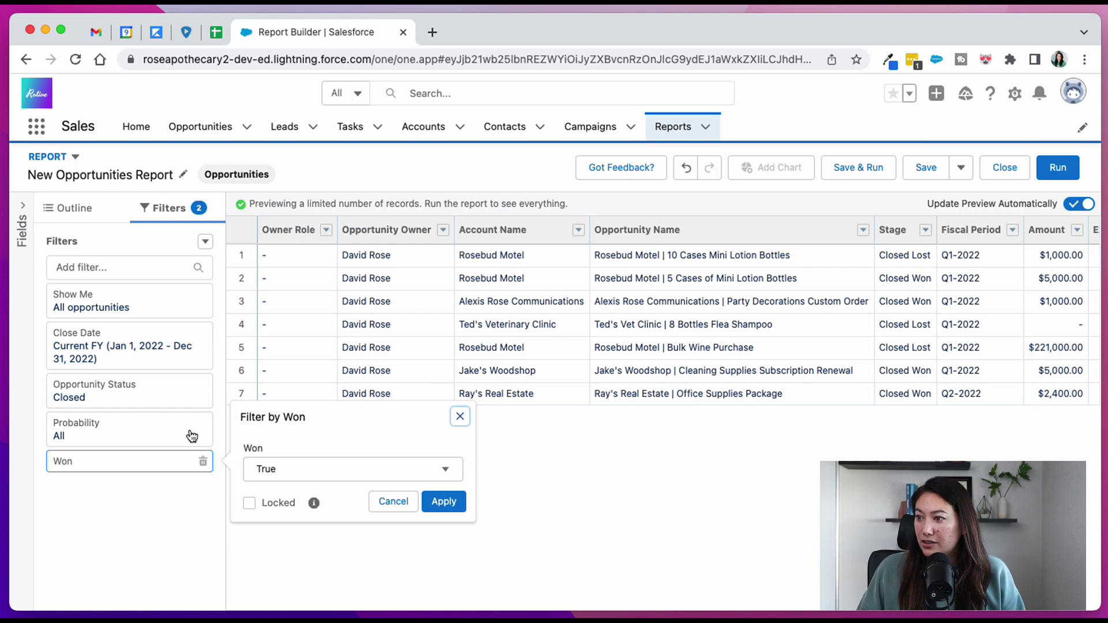
click(371, 476)
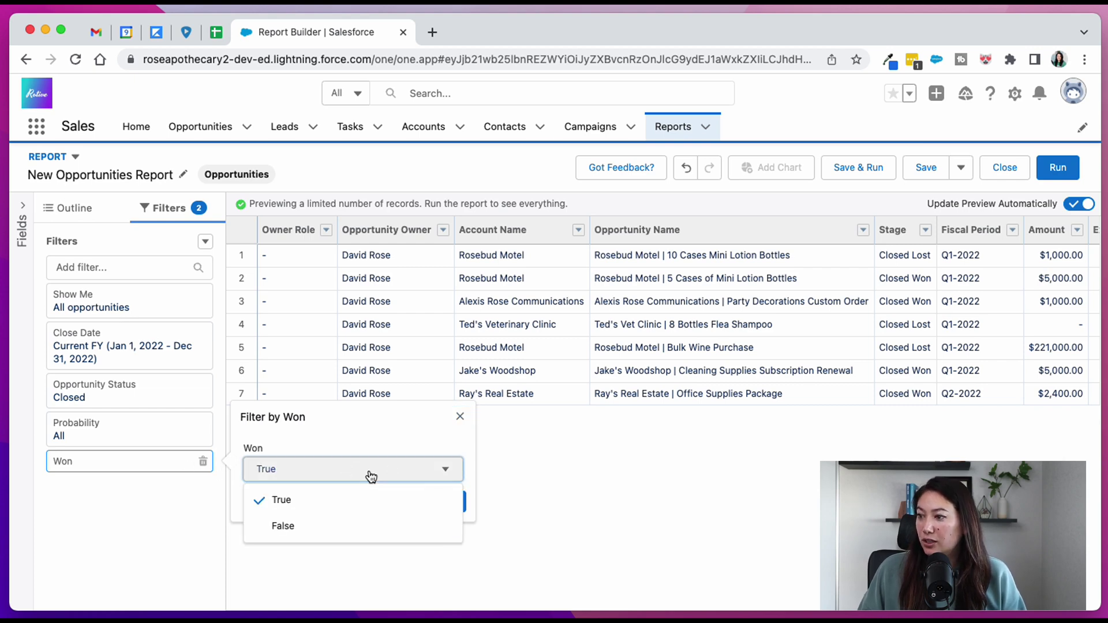
click(349, 537)
click(460, 502)
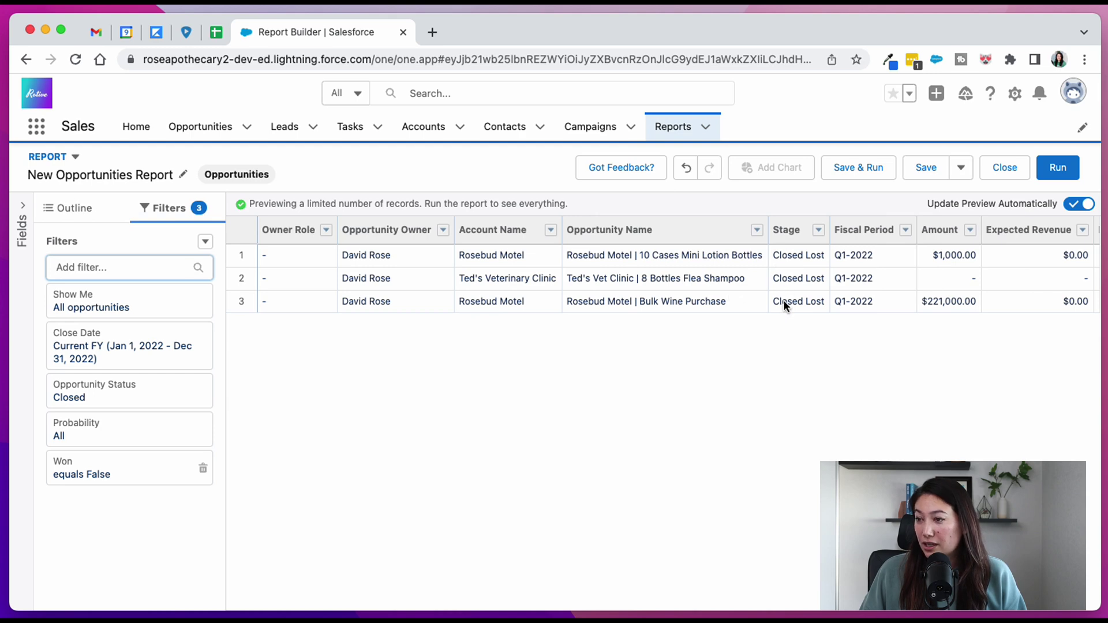
click(75, 209)
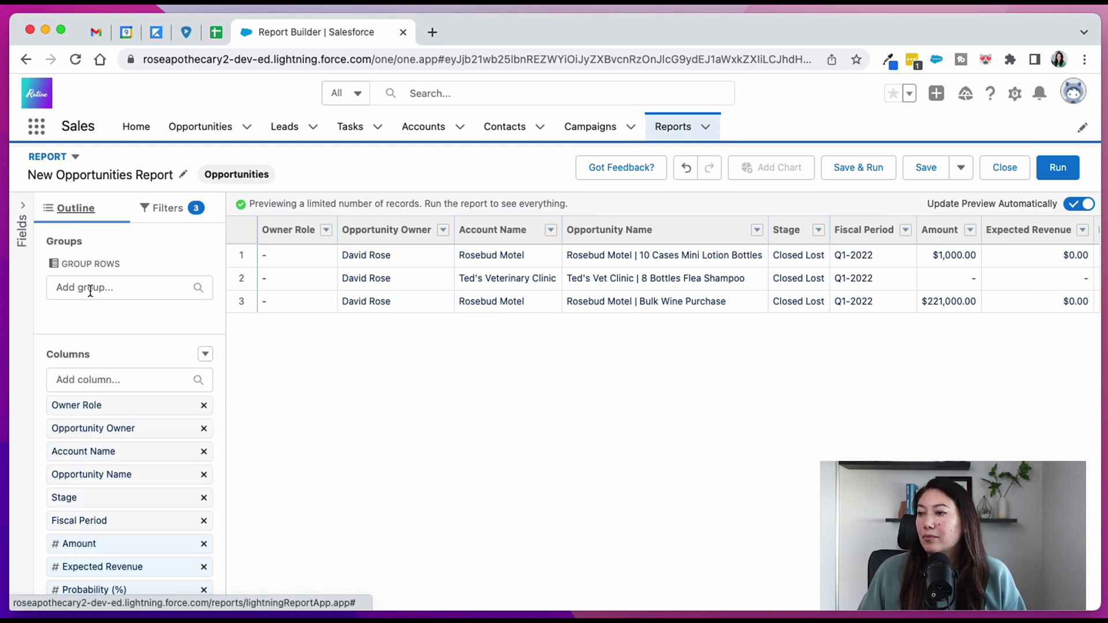
Remove the Owner Role, Stage, Fiscal Period, Probability, Age, Expected Revenue and other extra columns
scroll(193, 355, down, 2)
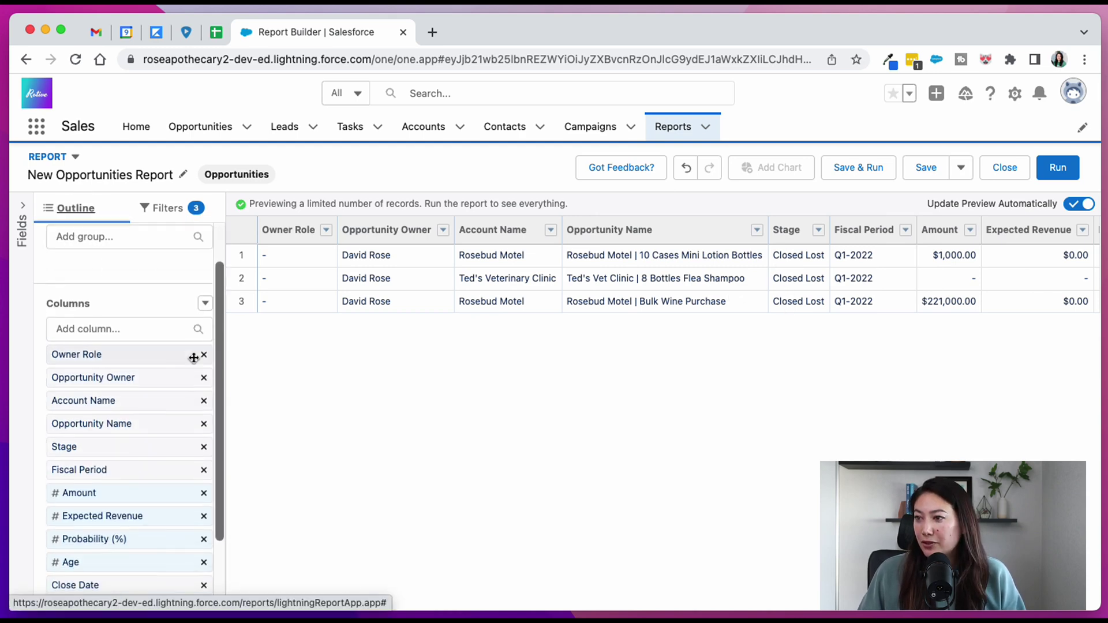
click(203, 355)
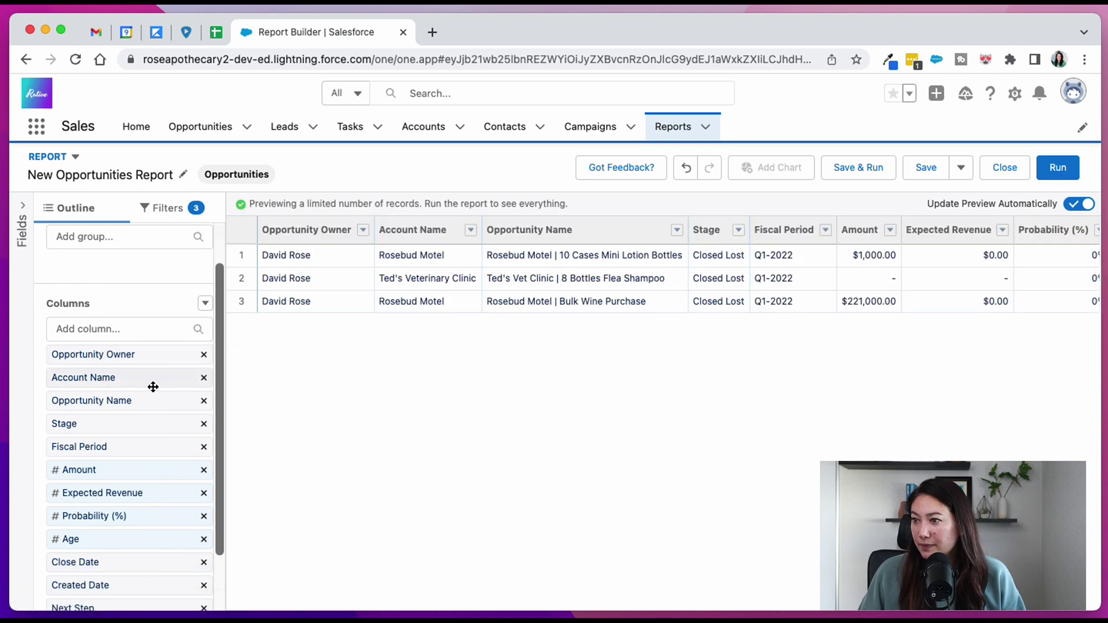
click(205, 424)
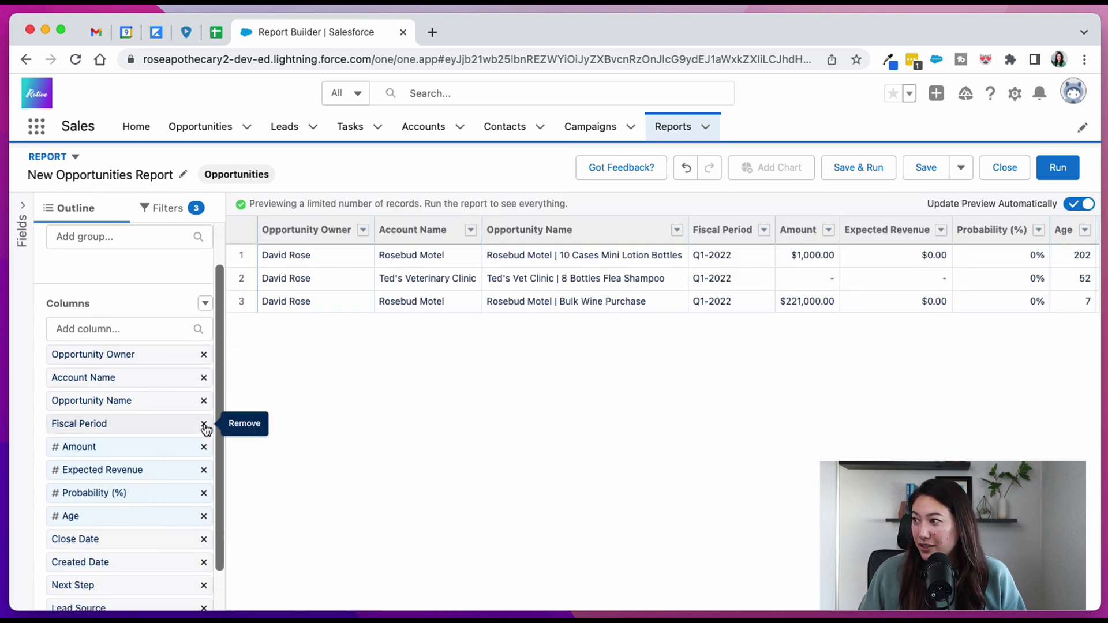
click(205, 424)
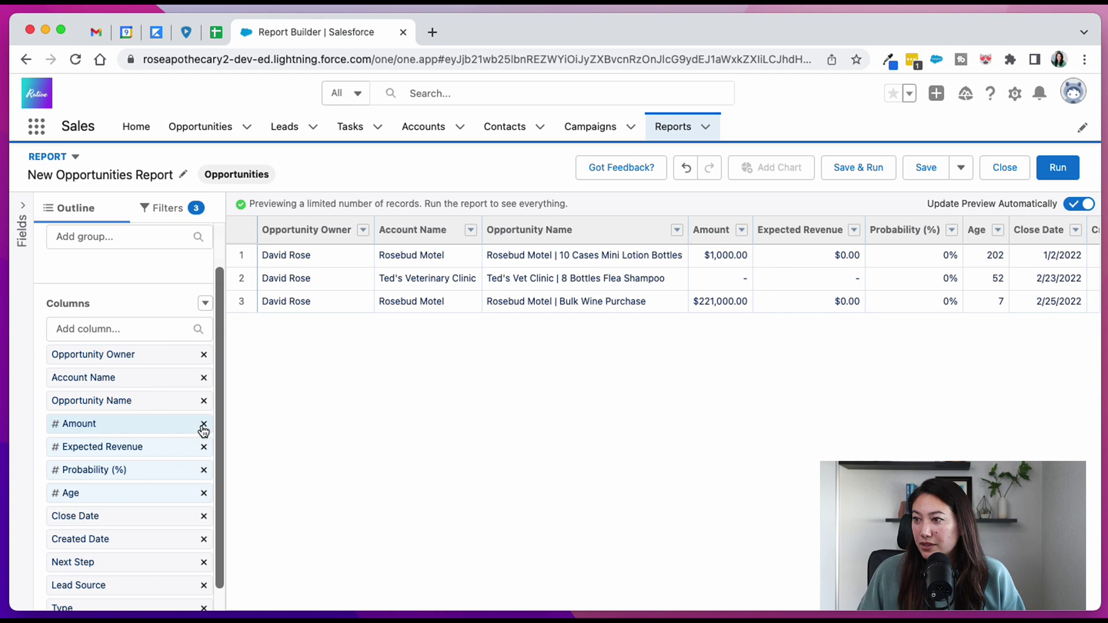
scroll(203, 430, down, 1)
click(203, 445)
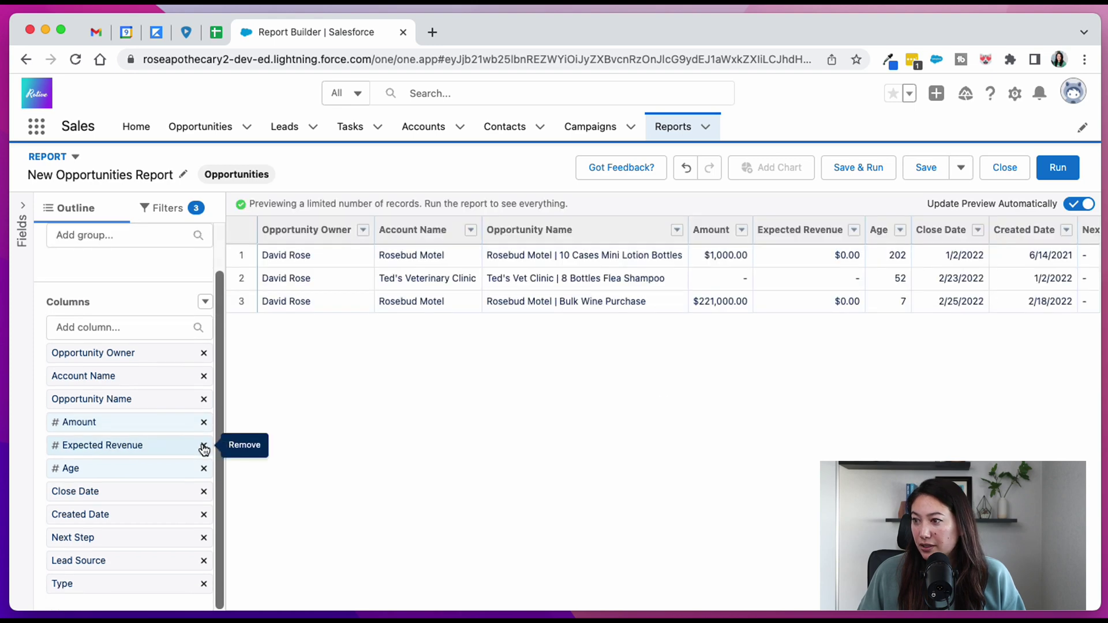
click(204, 472)
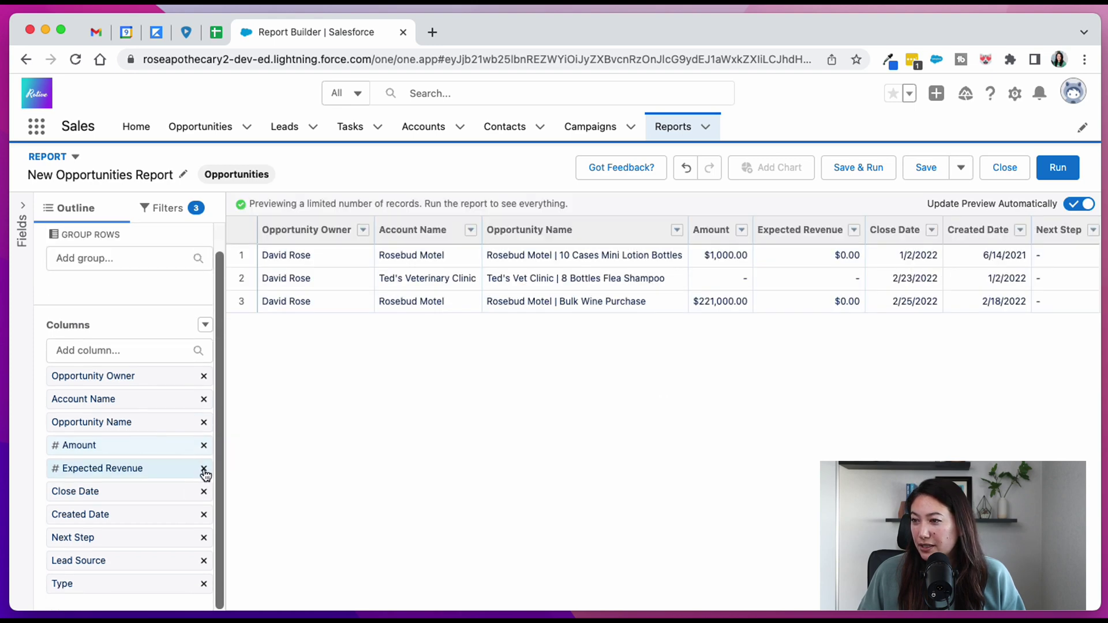
click(204, 471)
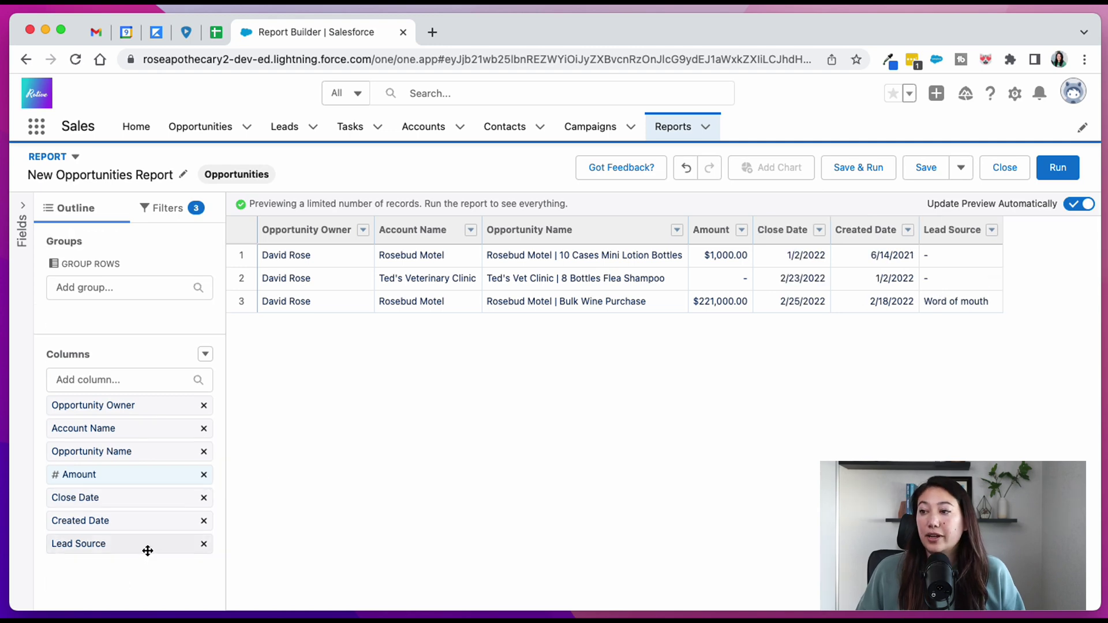
Group report rows by Closed Lost Reason and add a bar chart of record counts
click(121, 288)
text(clo)
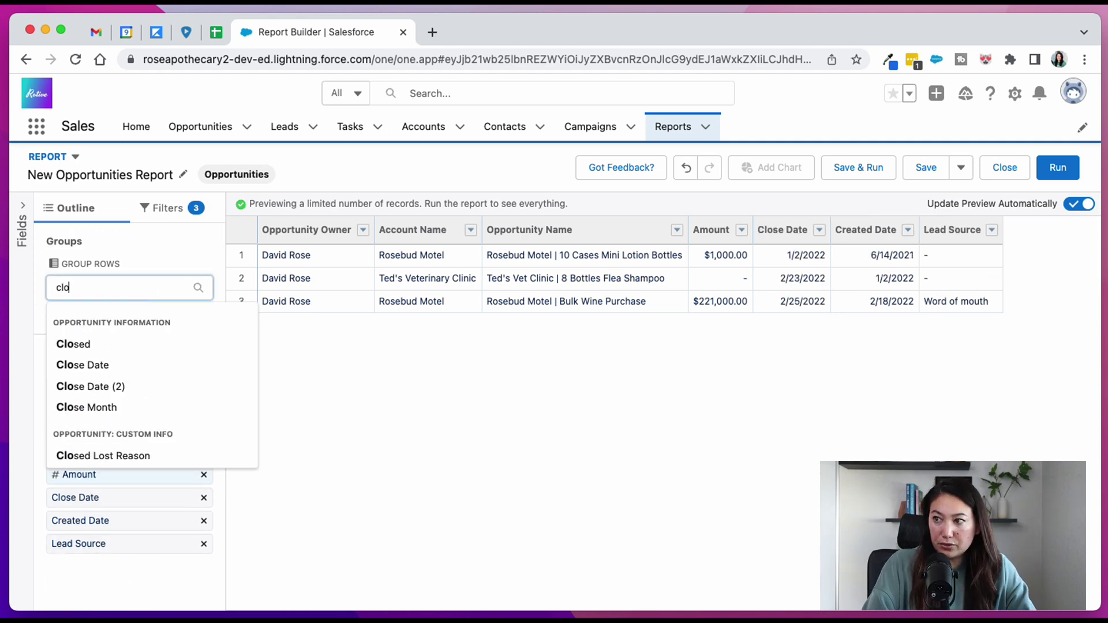
text(sed lo)
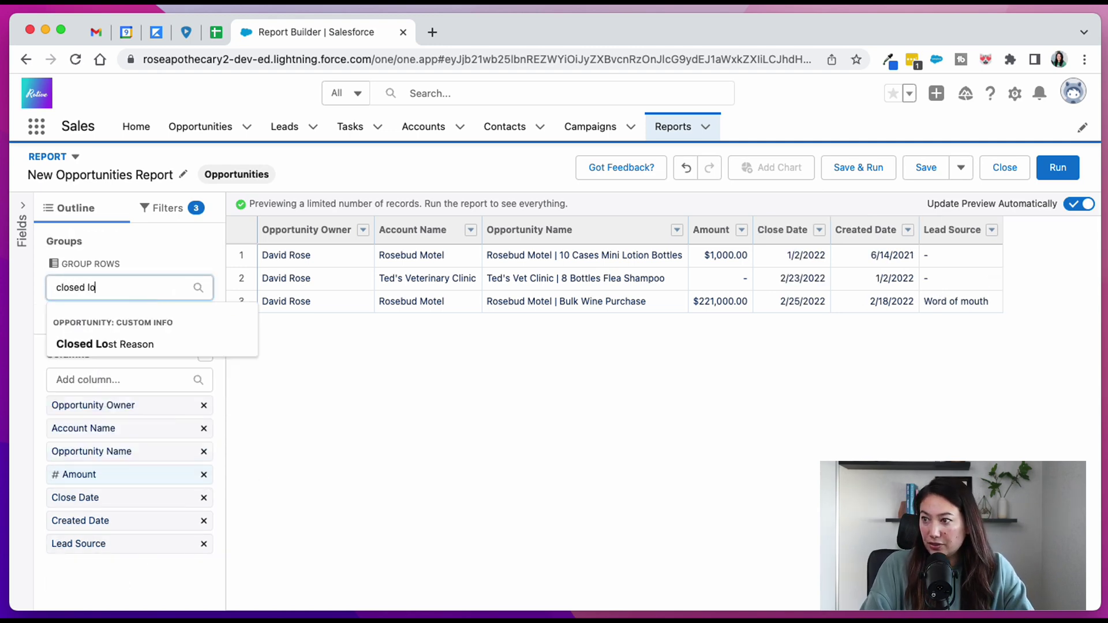
click(141, 344)
click(776, 171)
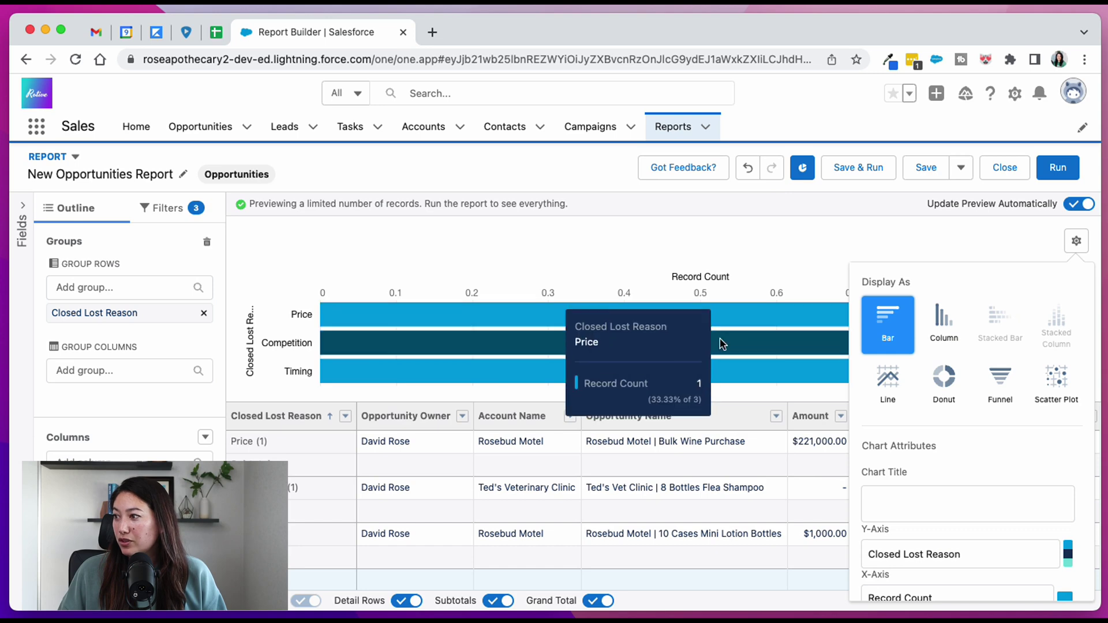
mouse_move(716, 340)
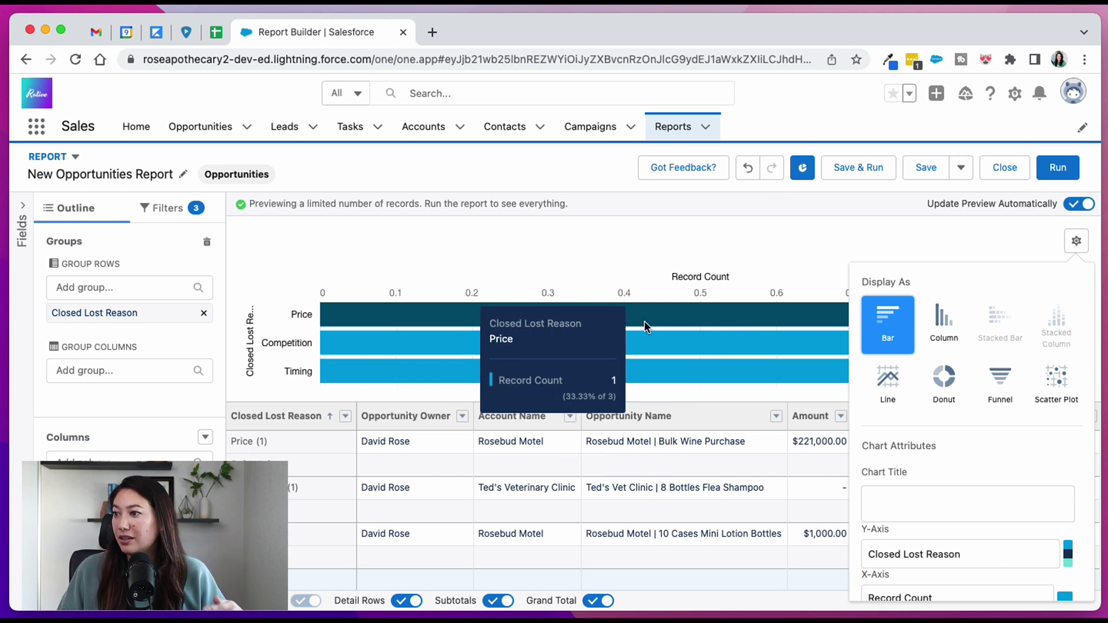
Switch the chart display to Donut, sliced by Closed Lost Reason
click(942, 395)
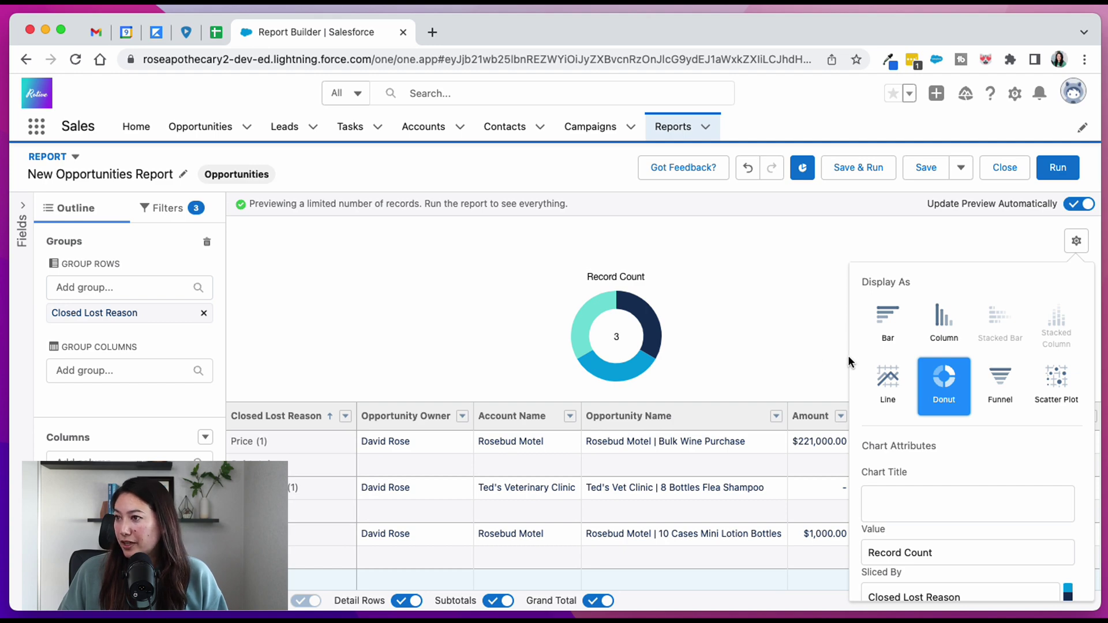
Rename the report to 'Opportunities Closed Lost Reason'
key(Escape)
click(134, 181)
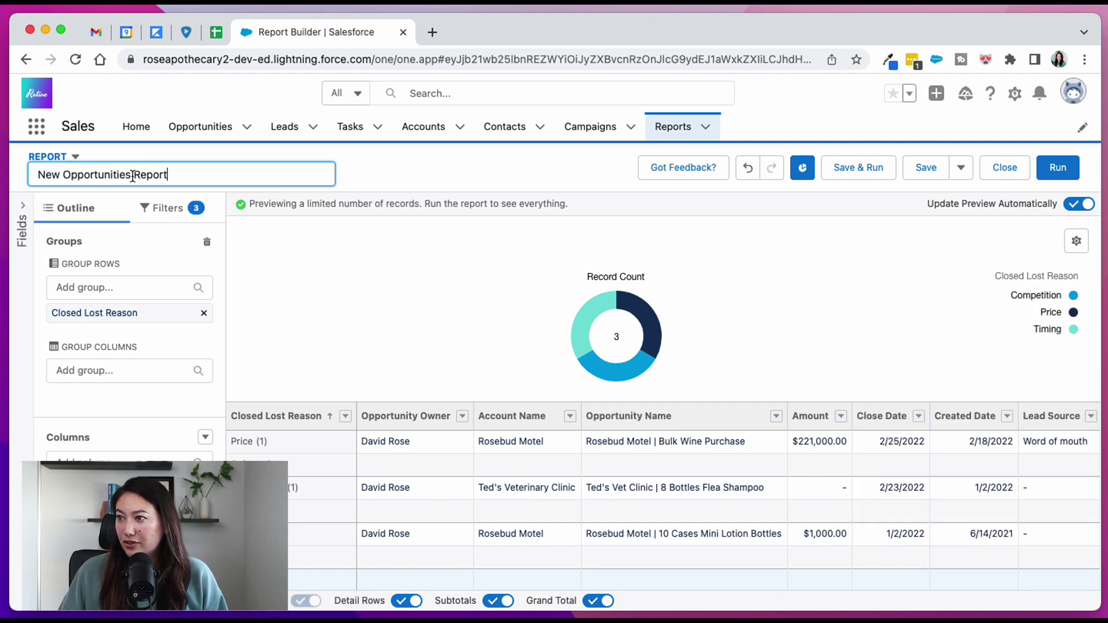
triple_click(133, 176)
text(Opportunities Closed Lost Reason)
Save the report into the Public Reports folder and run it
click(872, 170)
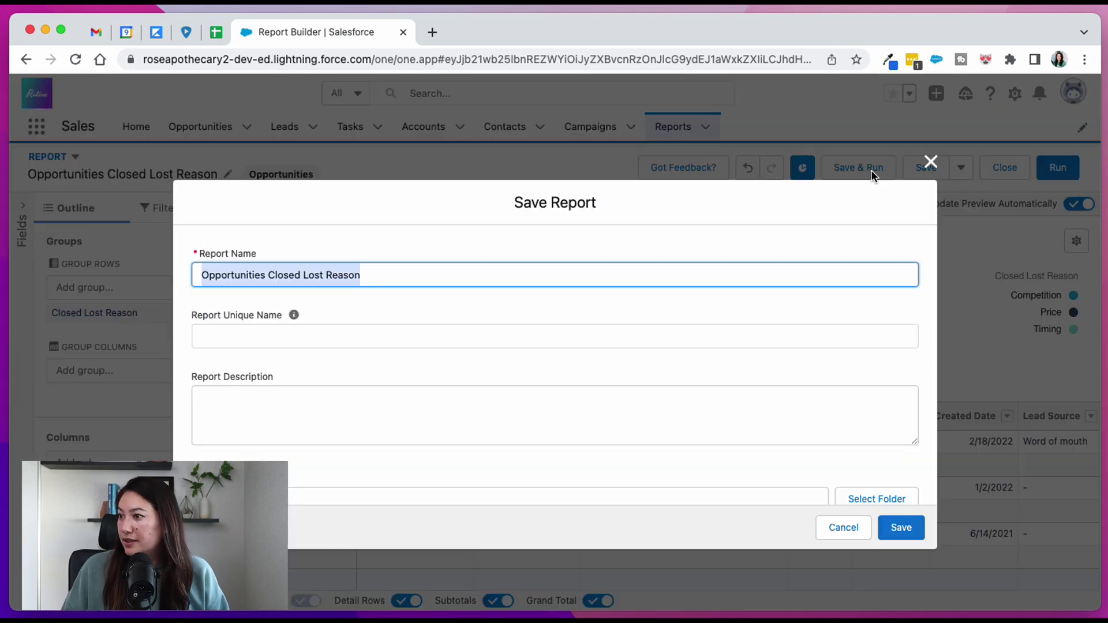
scroll(508, 403, down, 1)
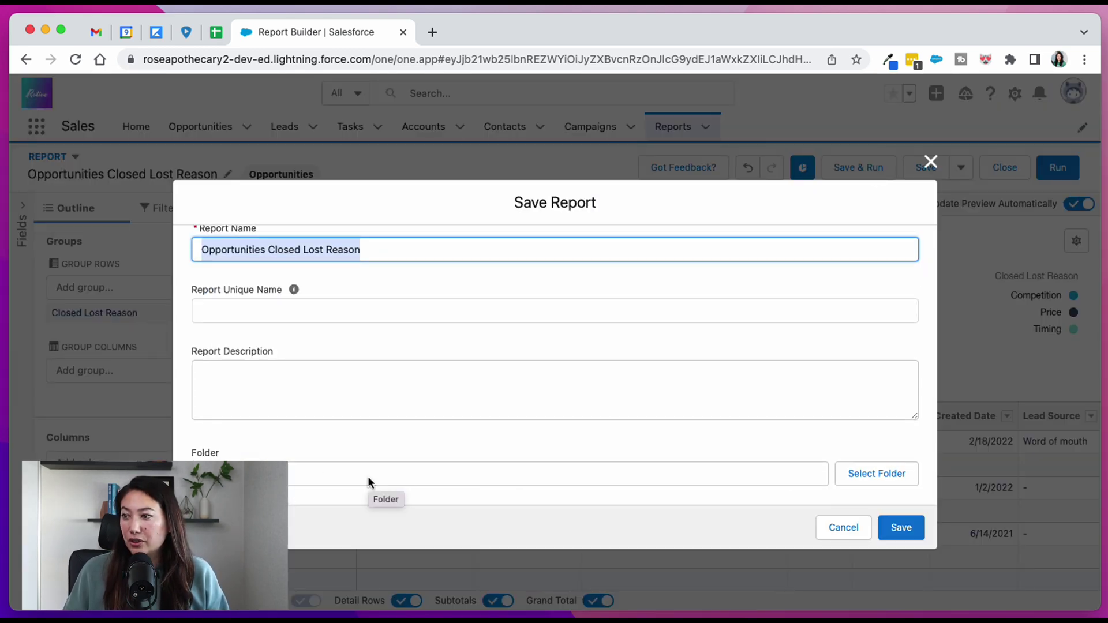
click(902, 480)
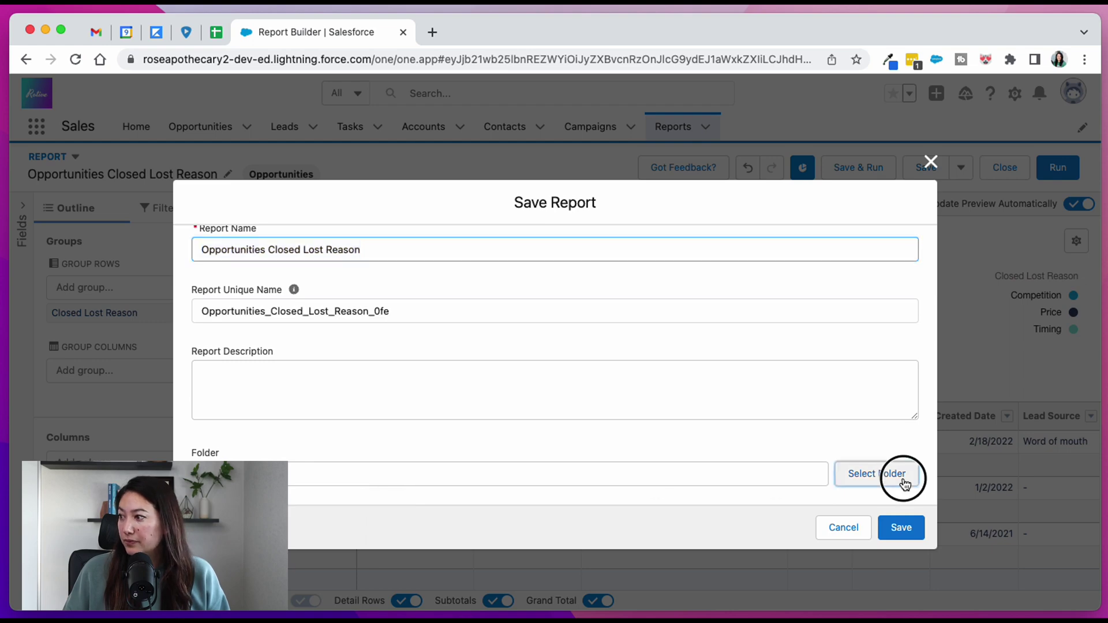
click(476, 379)
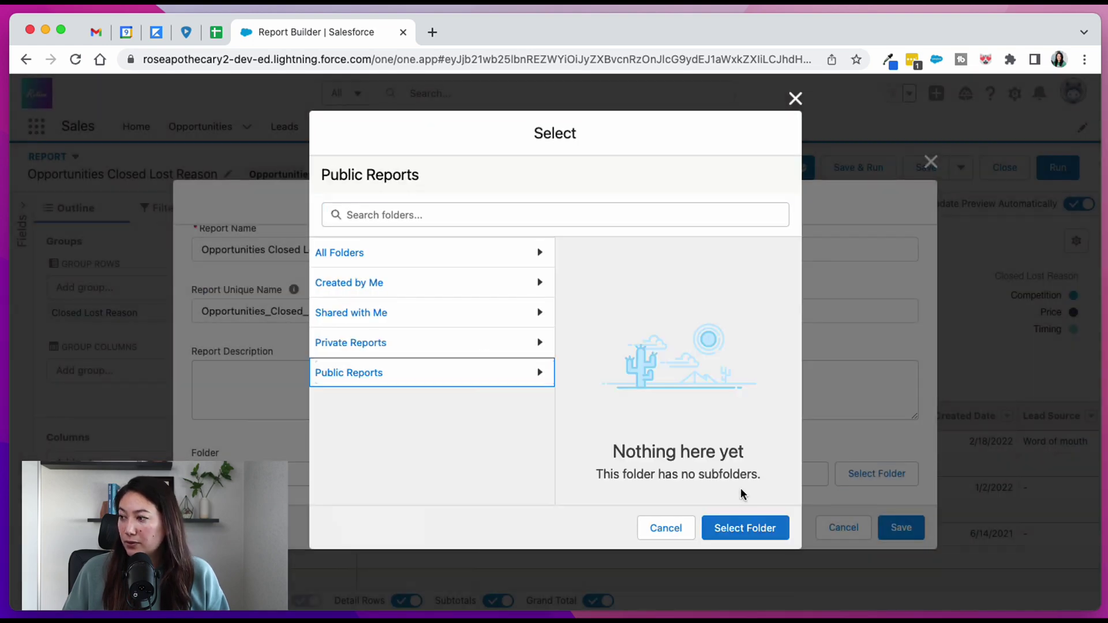
click(760, 527)
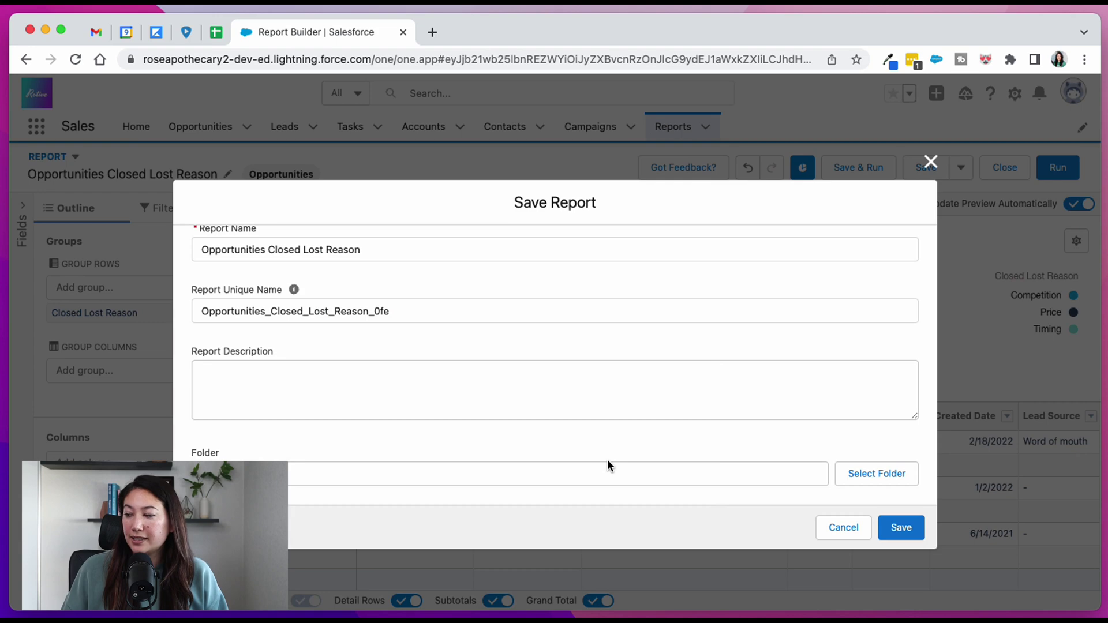
click(908, 530)
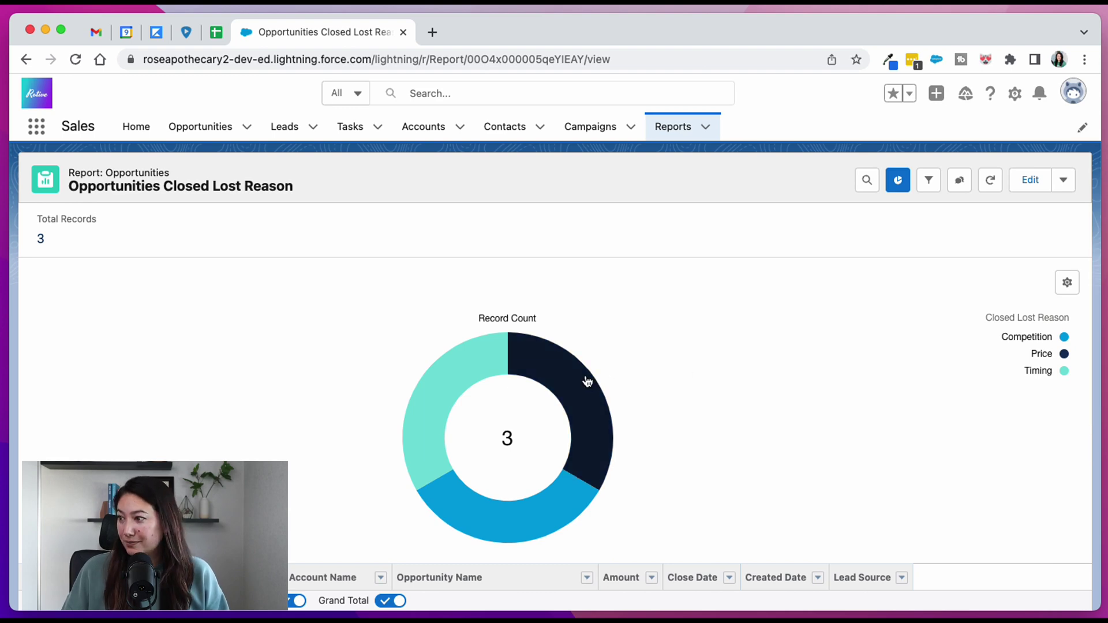
mouse_move(587, 382)
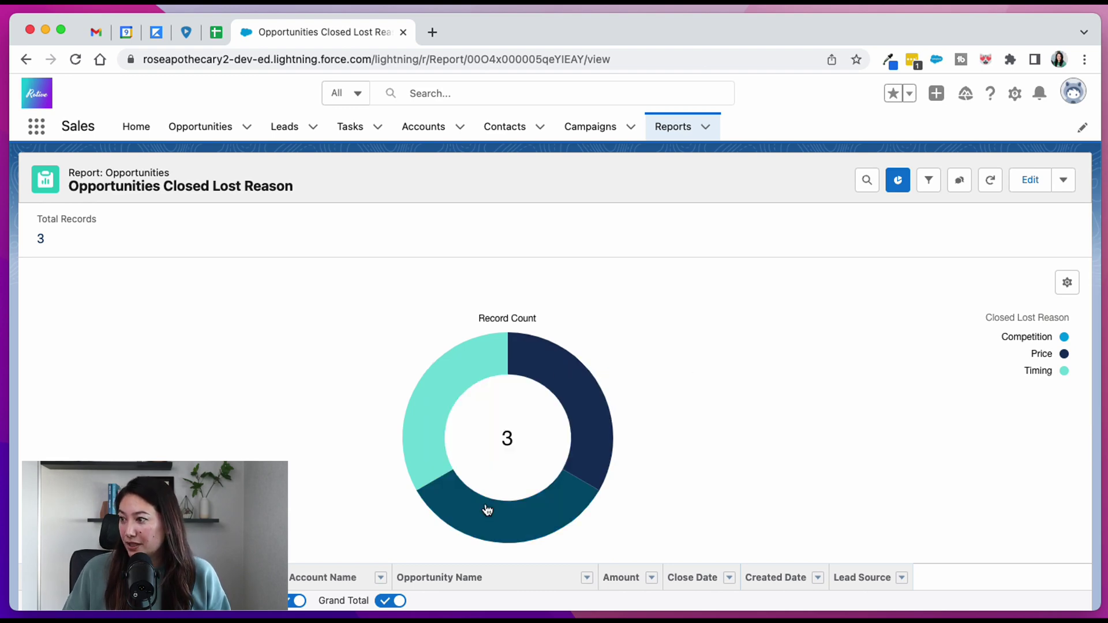
scroll(774, 440, down, 3)
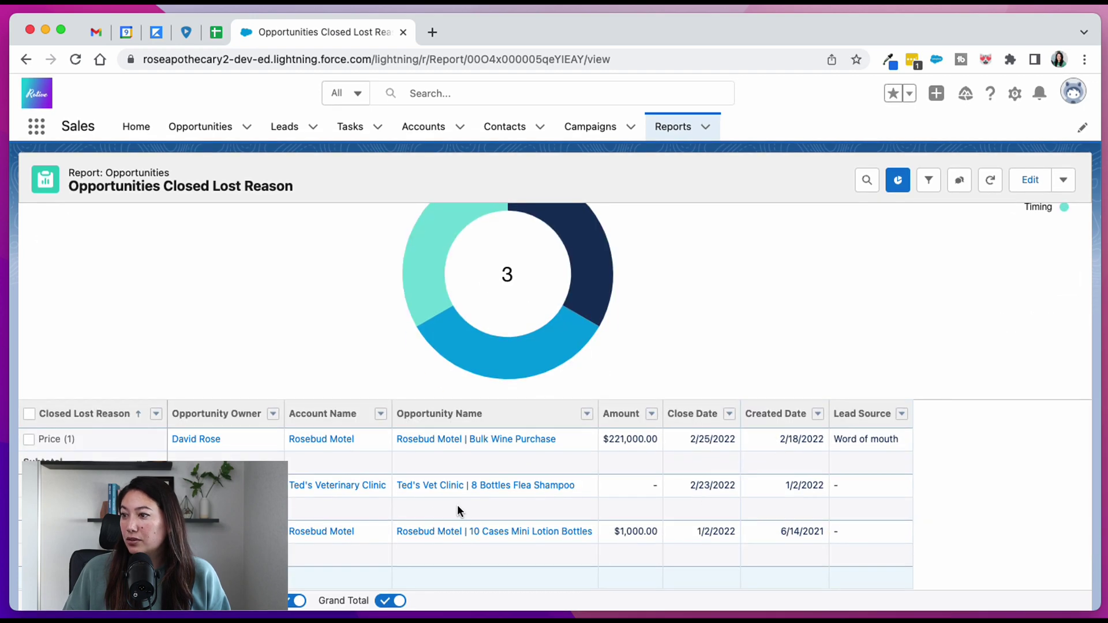
scroll(728, 517, up, 3)
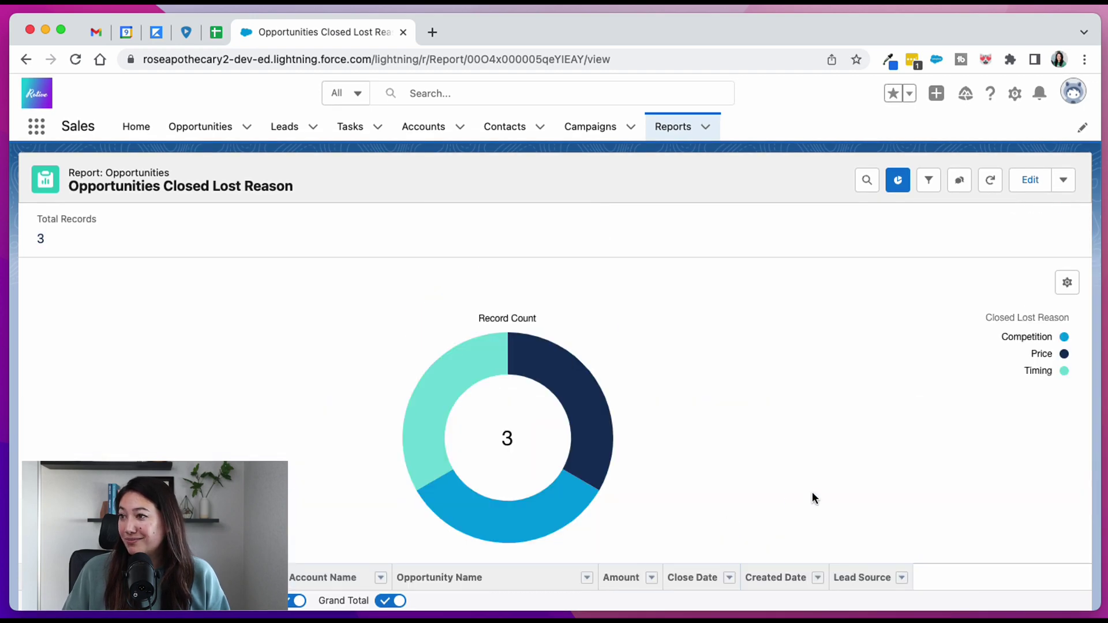